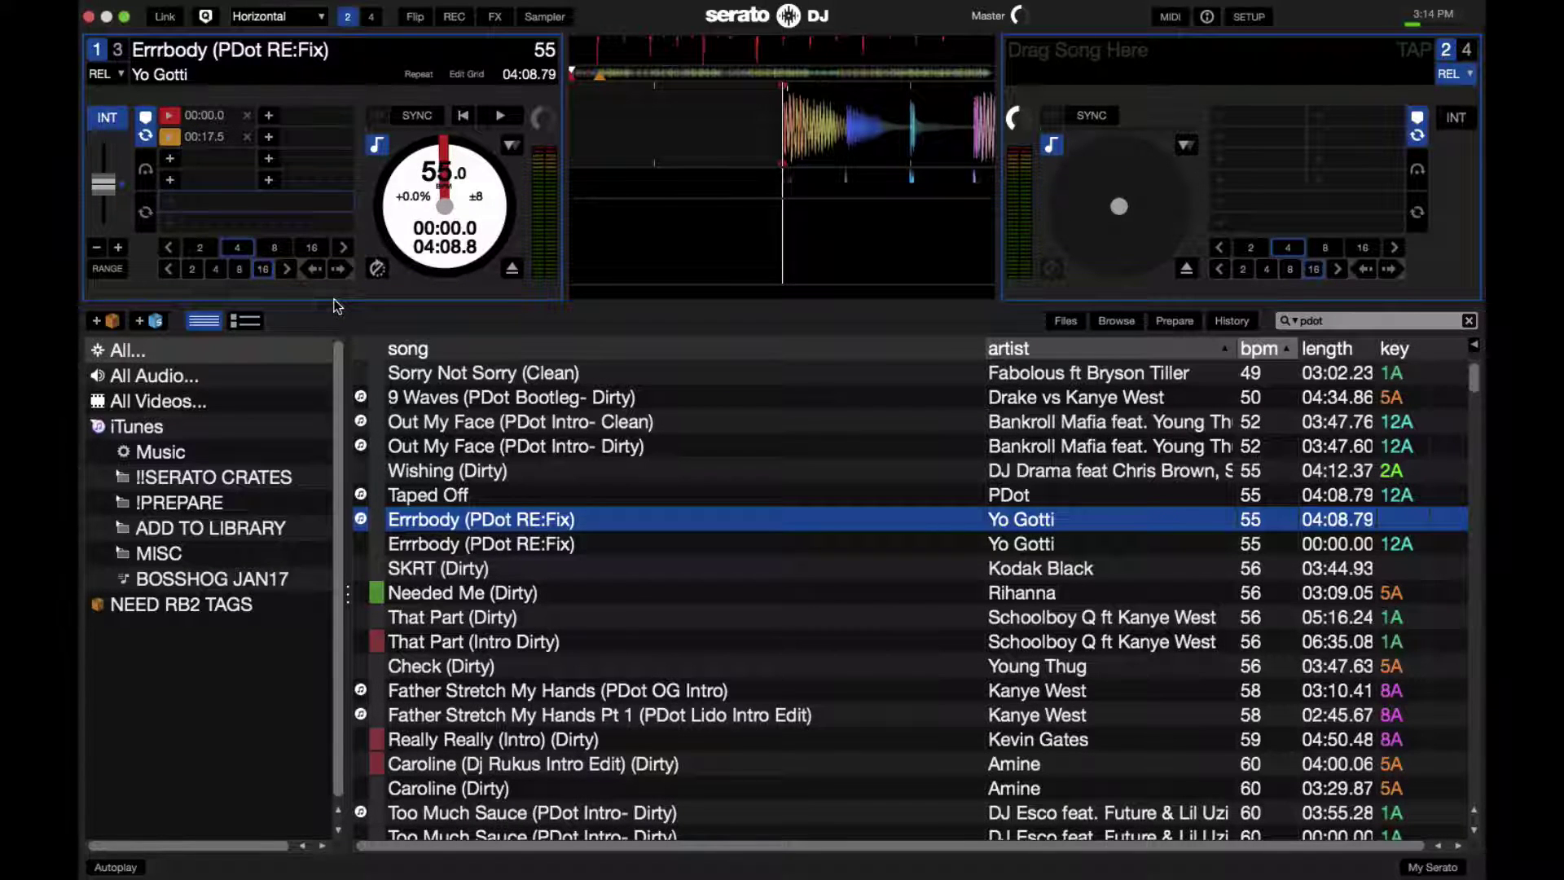
Play Errrbody on deck 1, try 16- and 4-beat auto-loops, then release the loop
key(space)
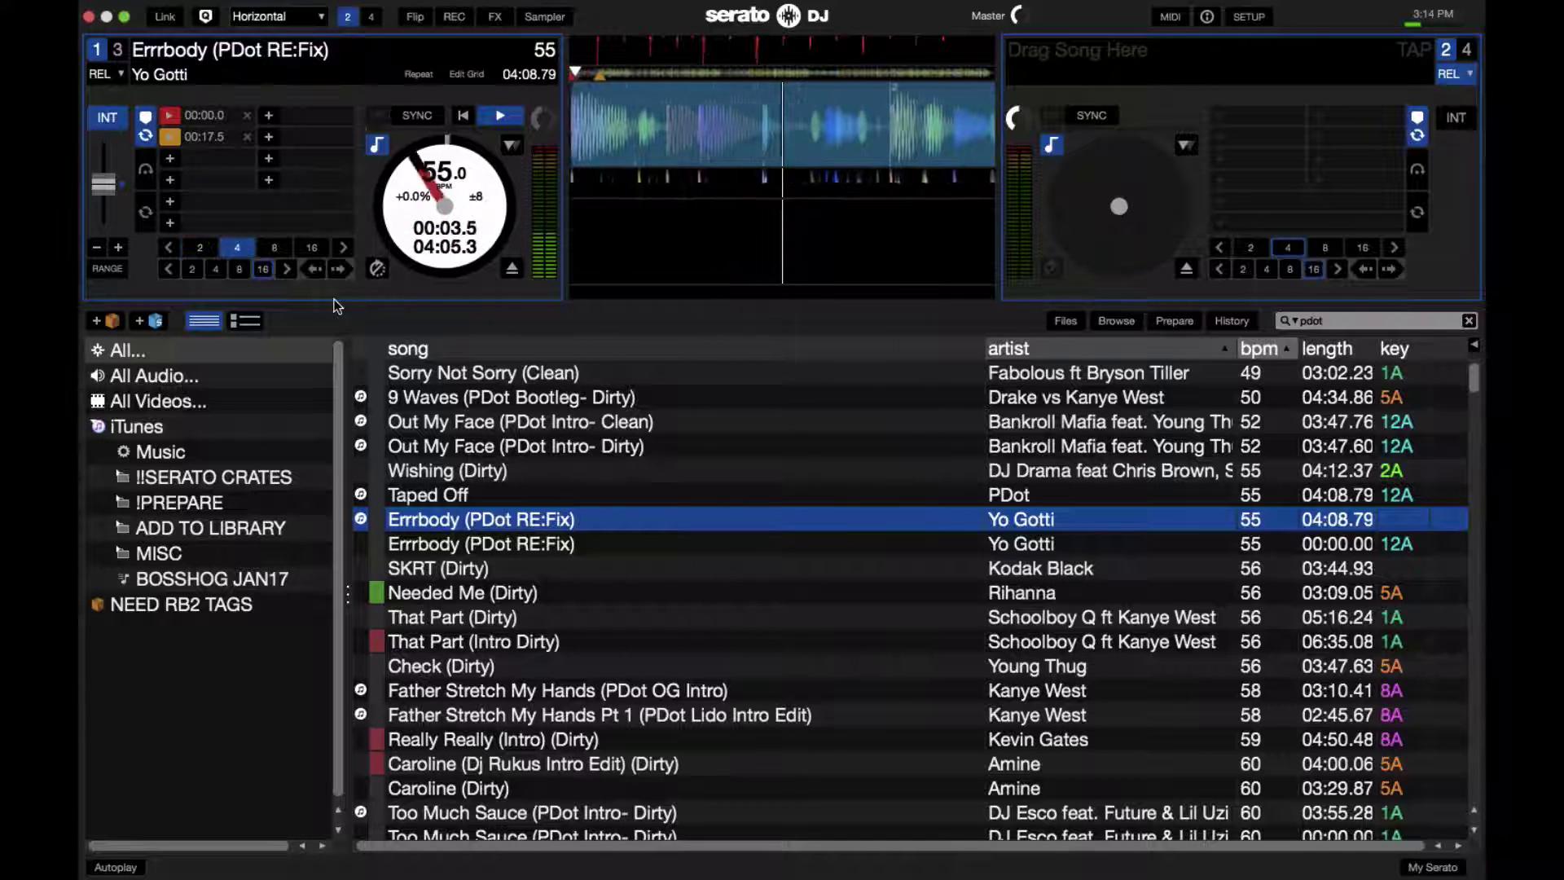
key(ctrl+4)
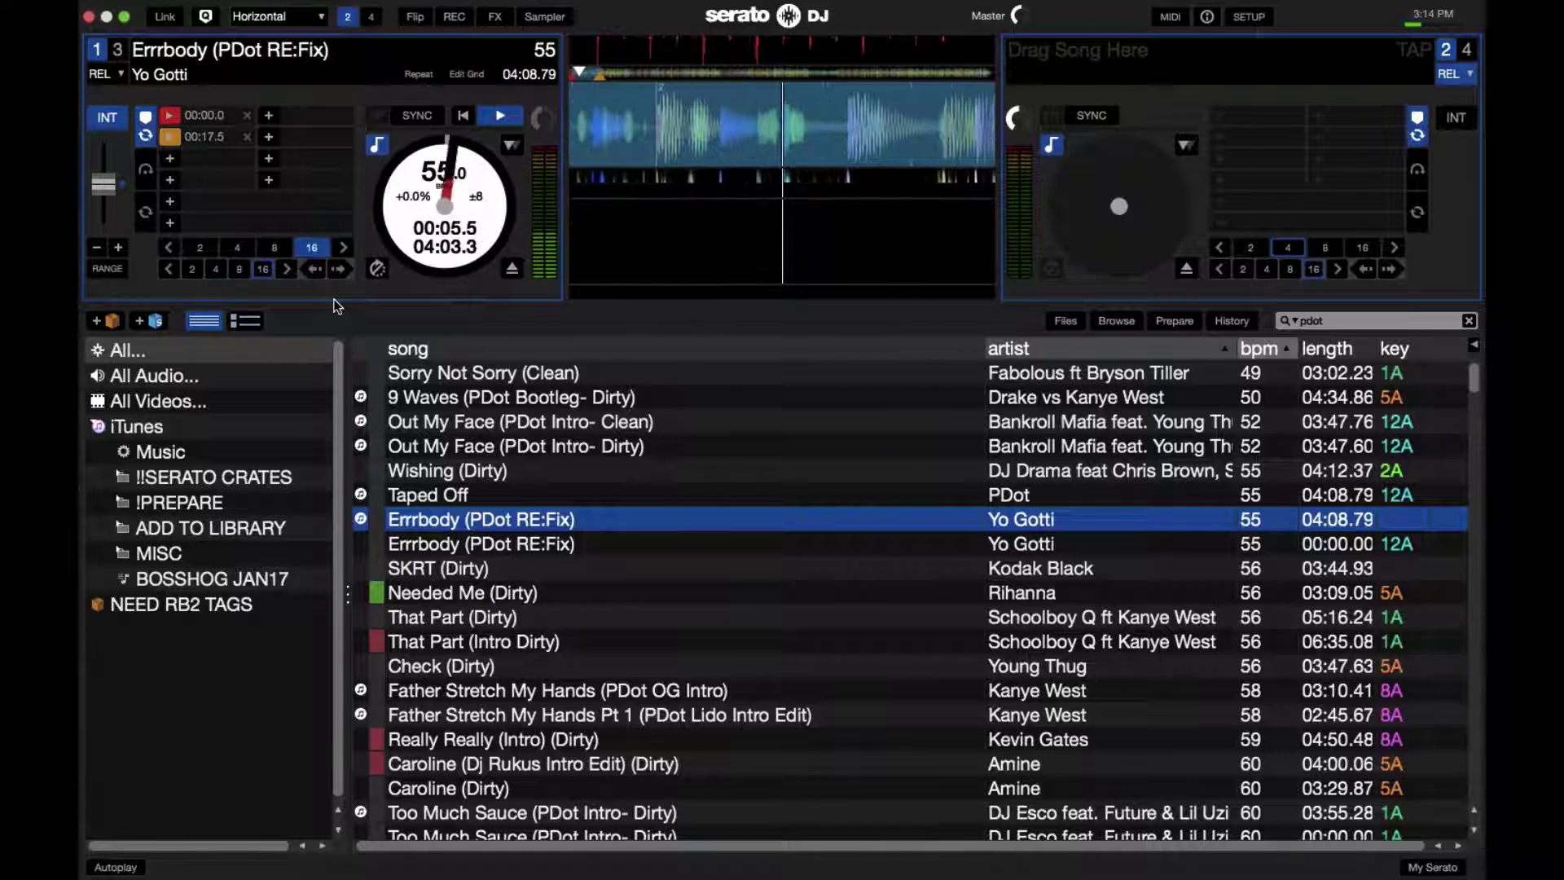
key(ctrl+2)
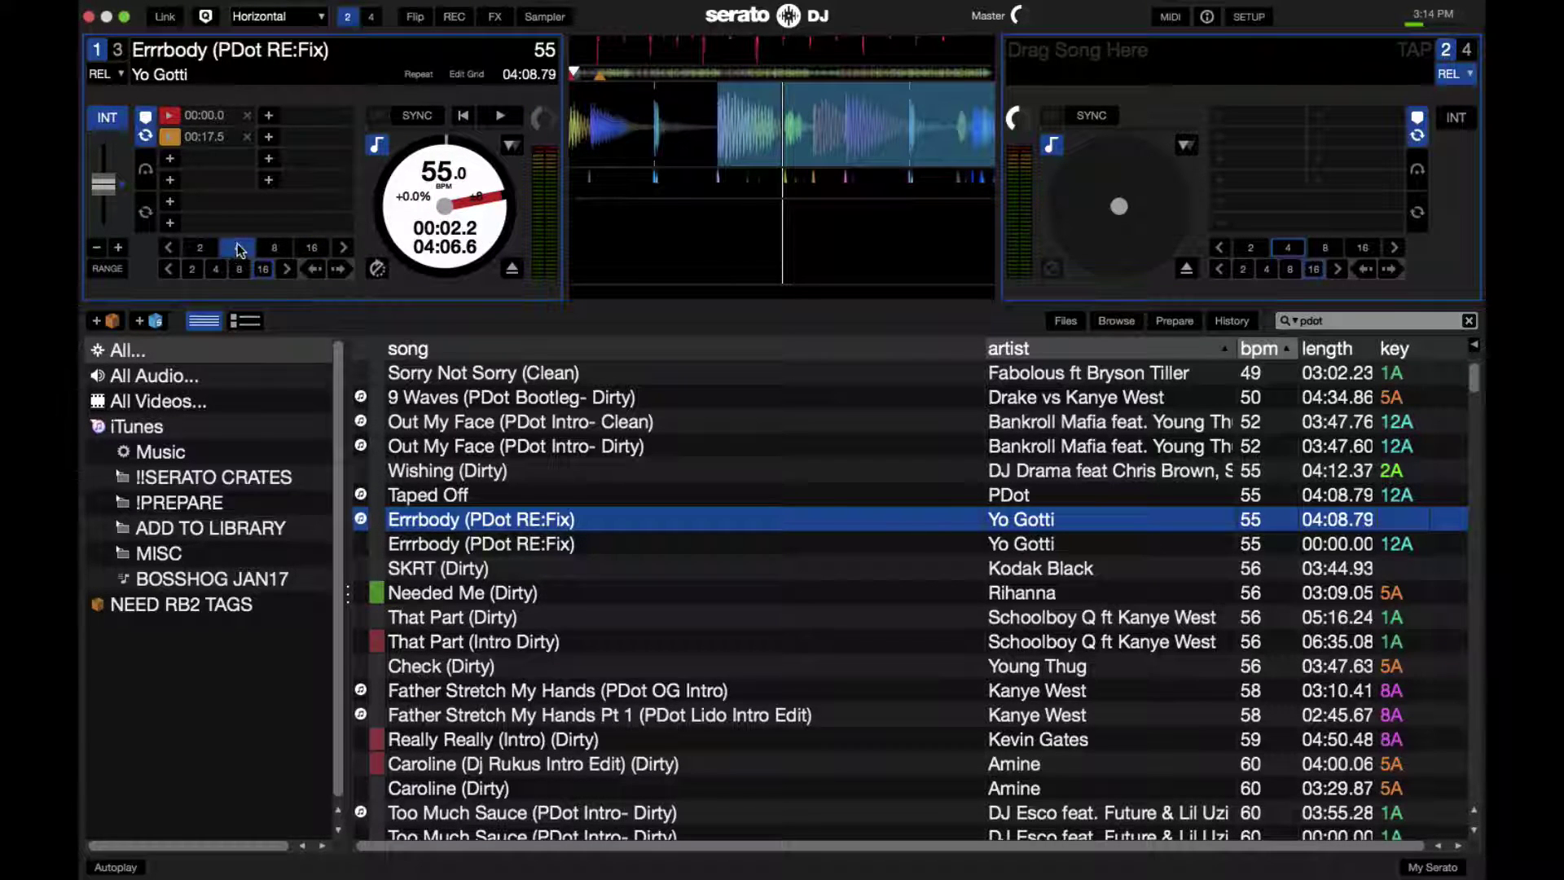
click(169, 247)
click(168, 247)
click(168, 247)
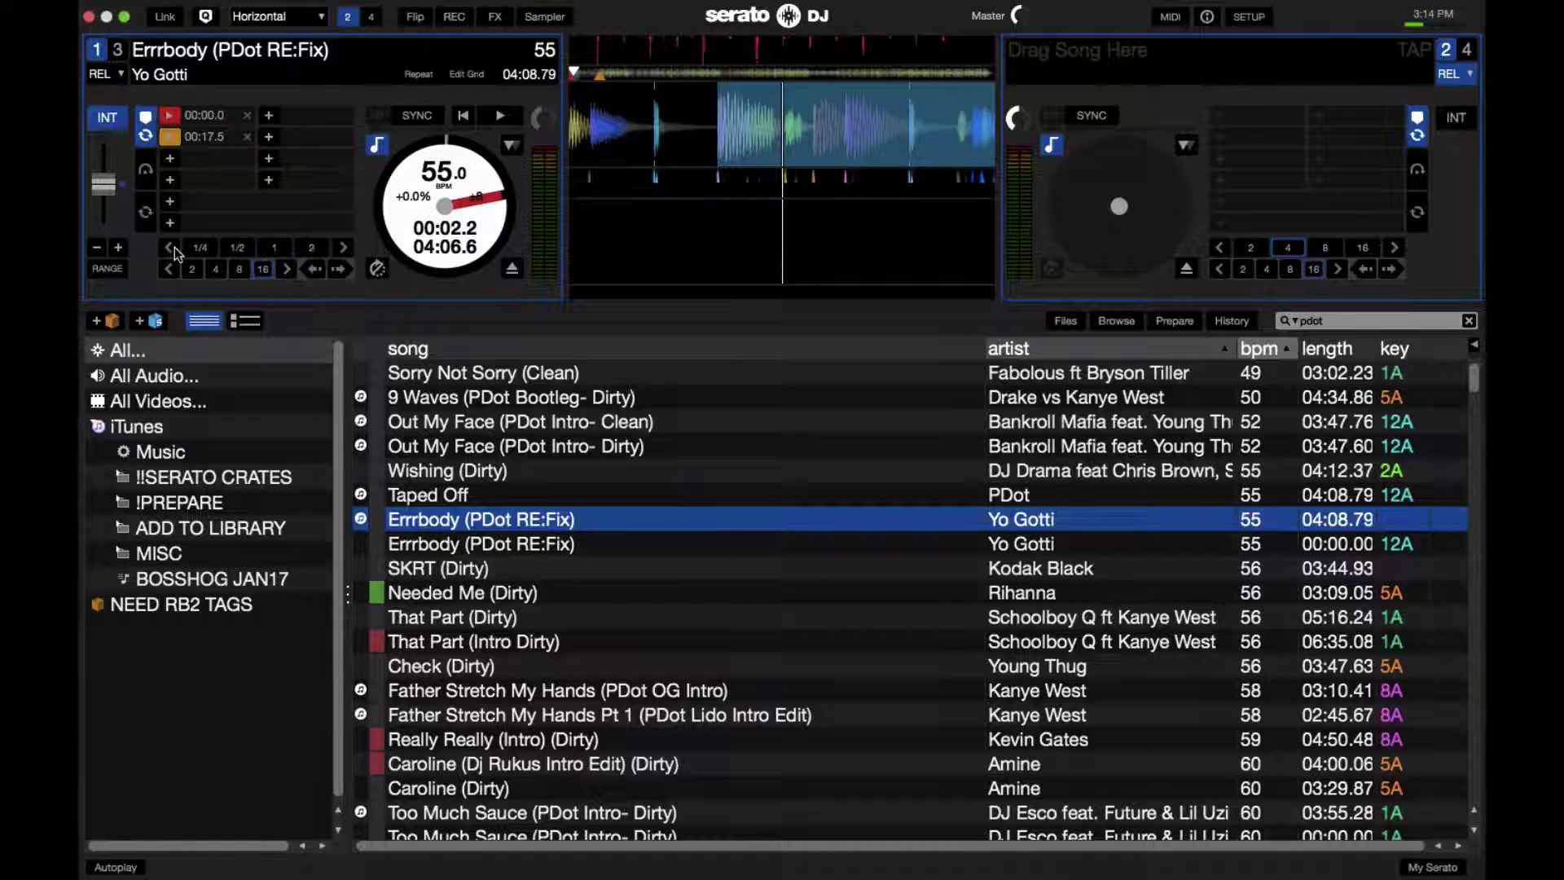
click(344, 248)
click(313, 246)
Restart from the track start with a 1/2-beat loop, extend it to 1 beat, then stop
click(572, 73)
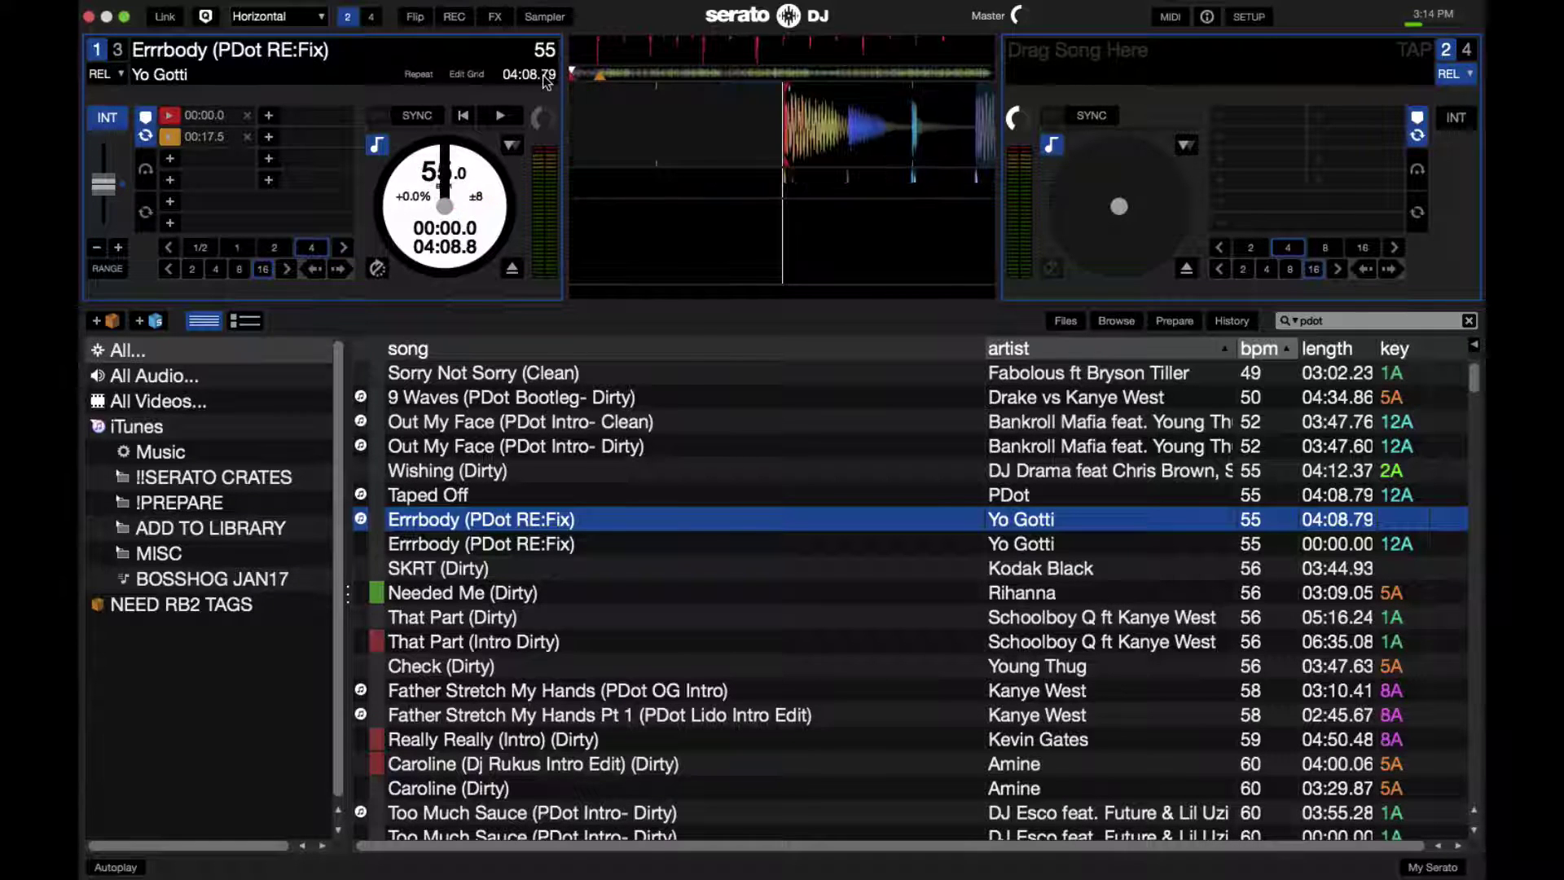
key(space)
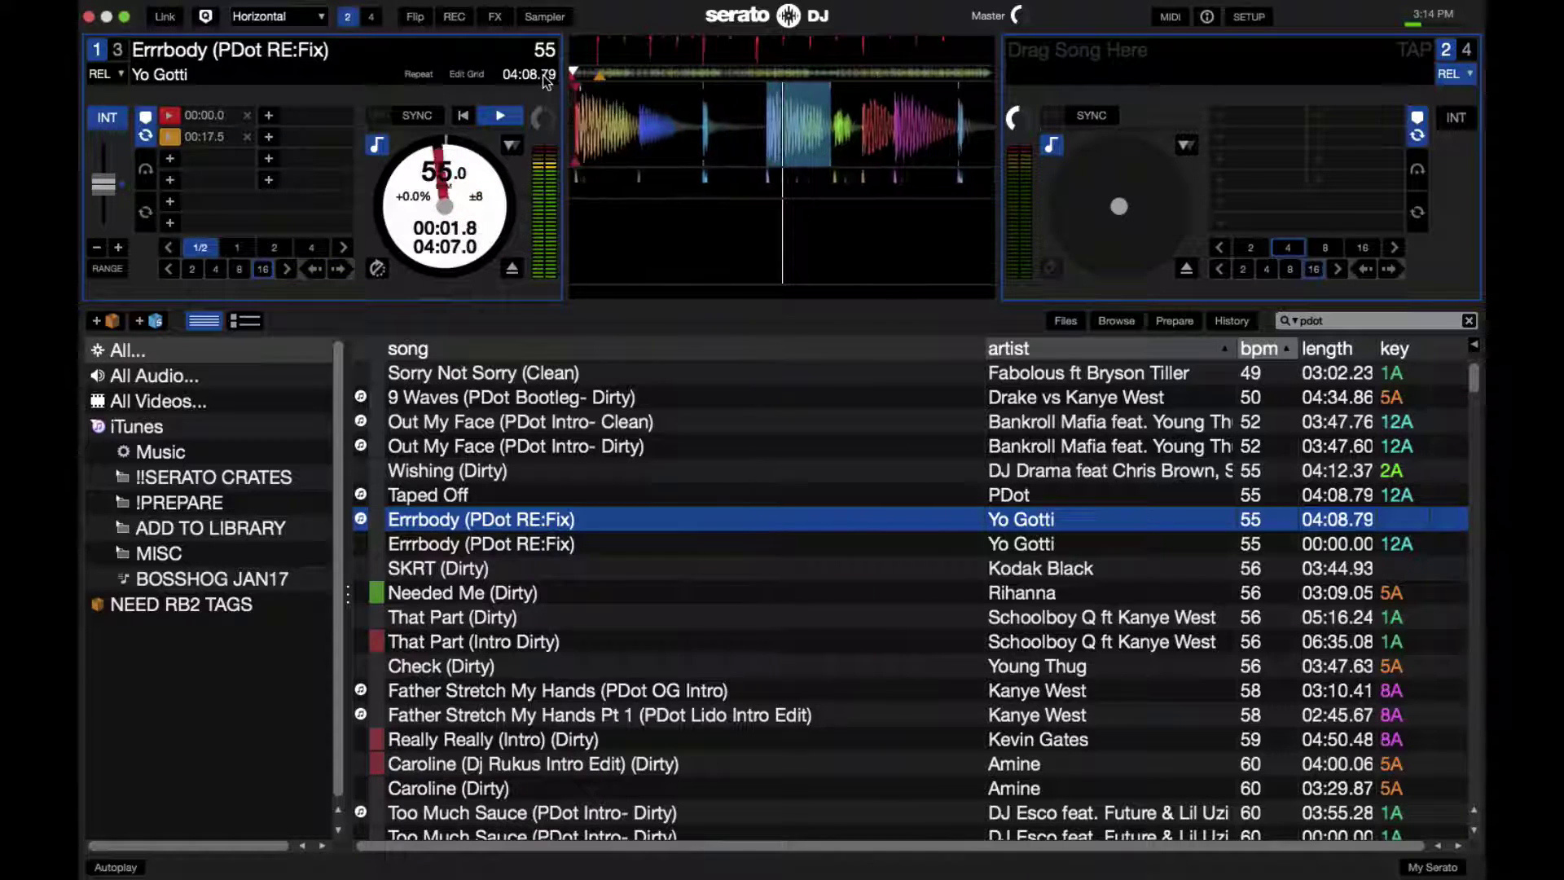
key(alt+Right)
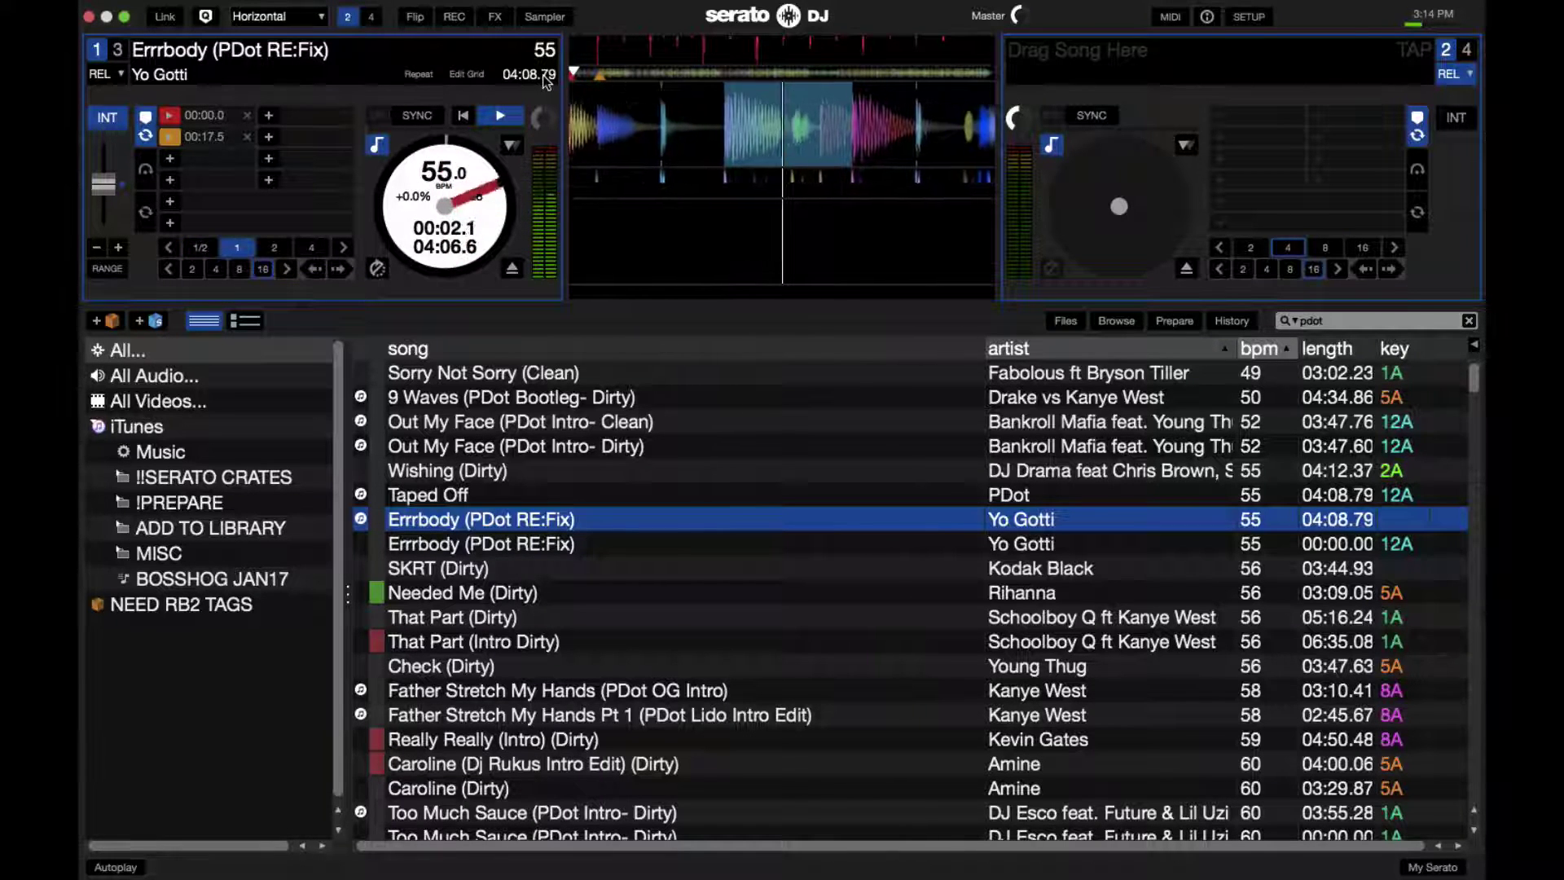
key(space)
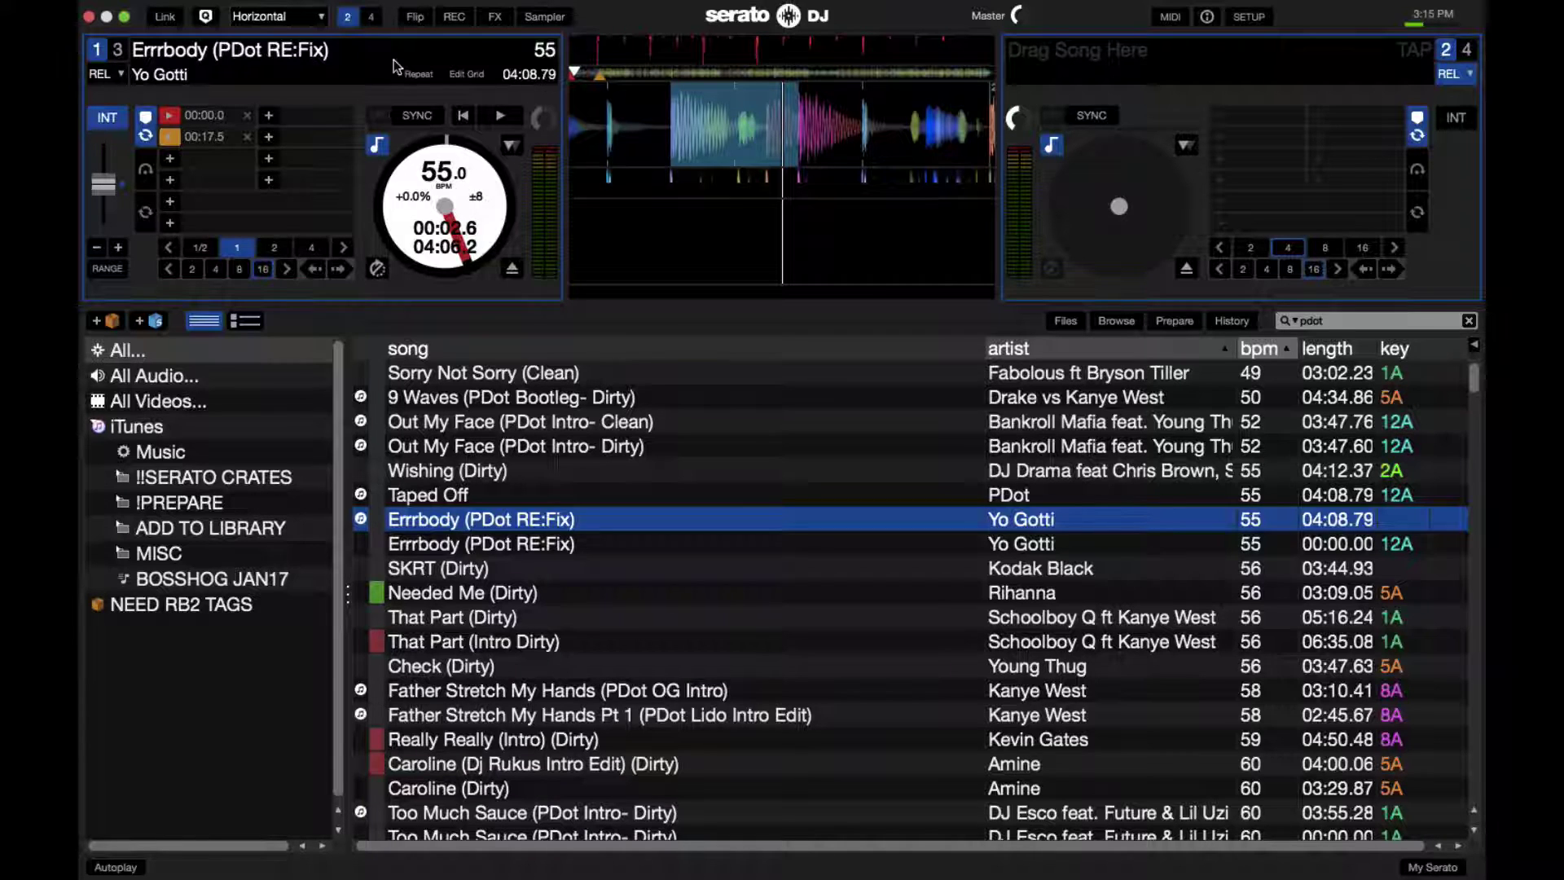
click(343, 248)
click(343, 248)
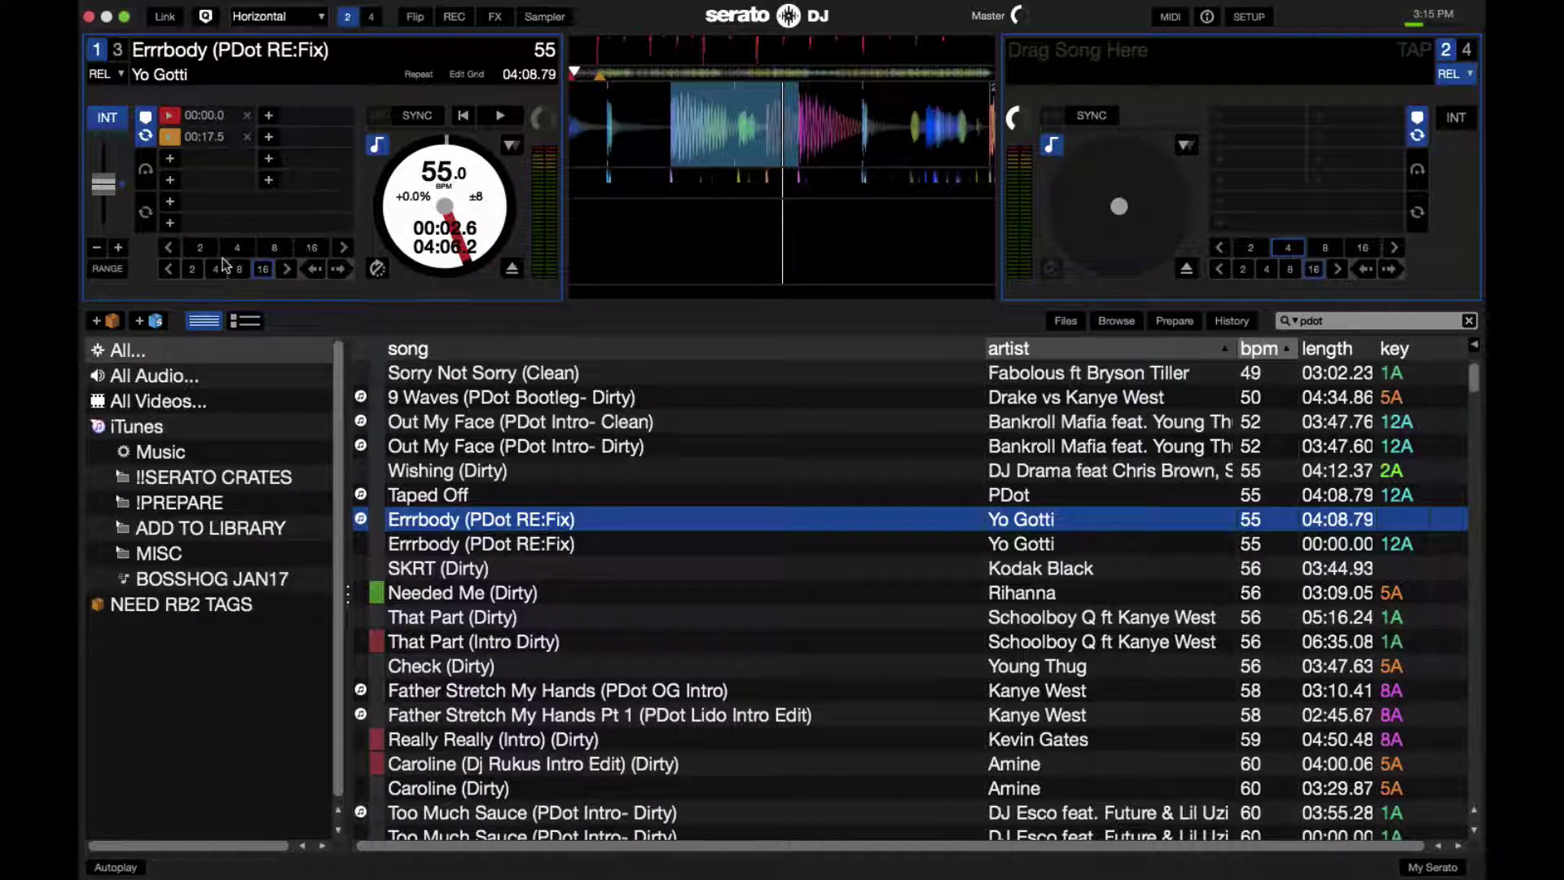
click(167, 248)
click(99, 73)
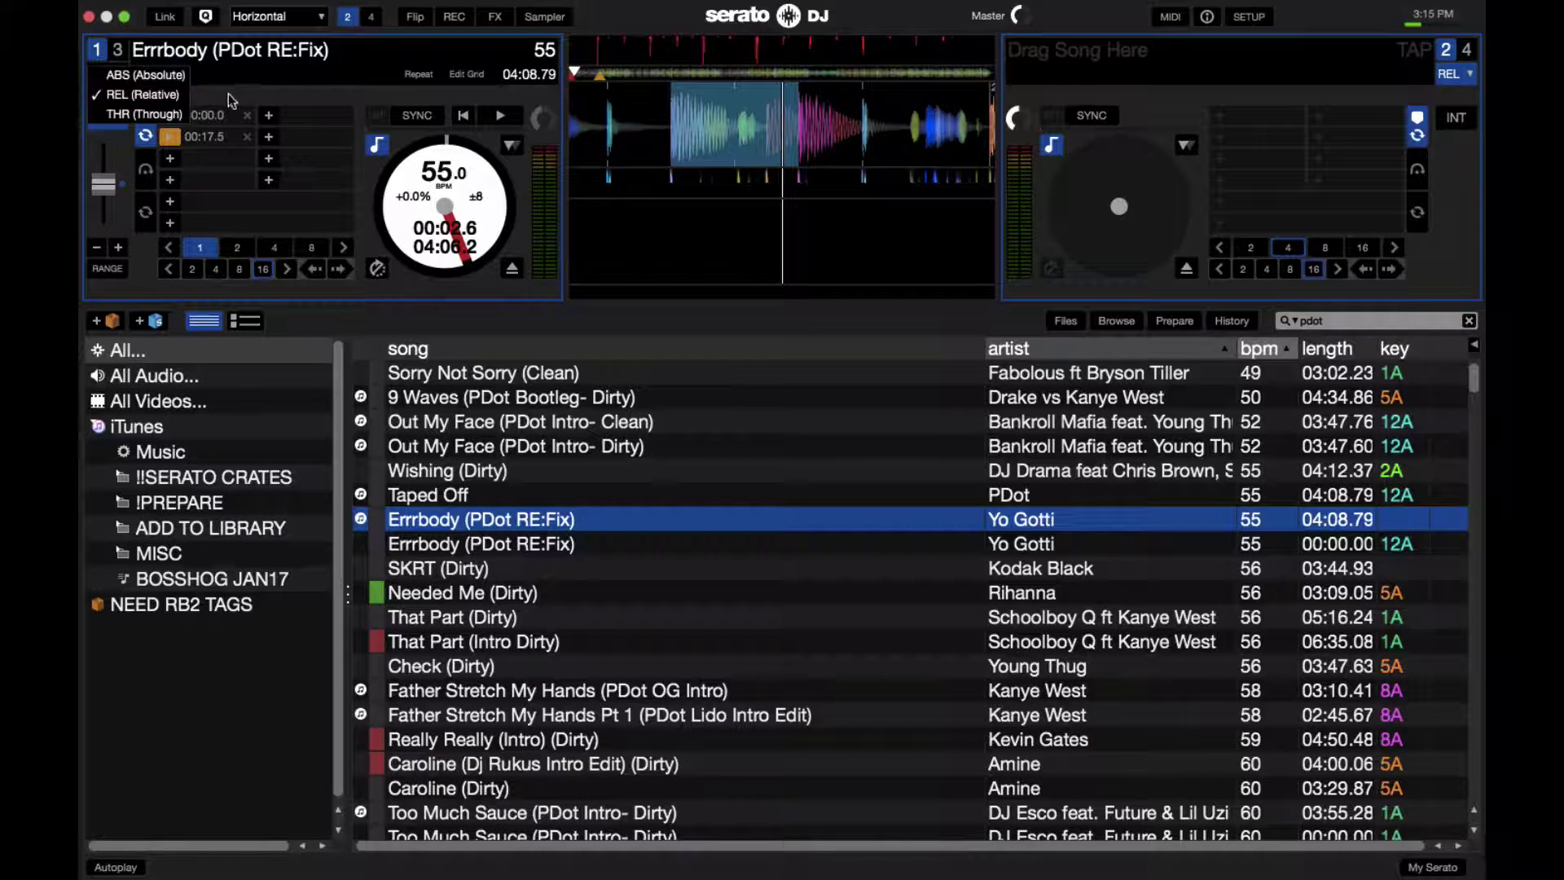
click(162, 95)
click(105, 73)
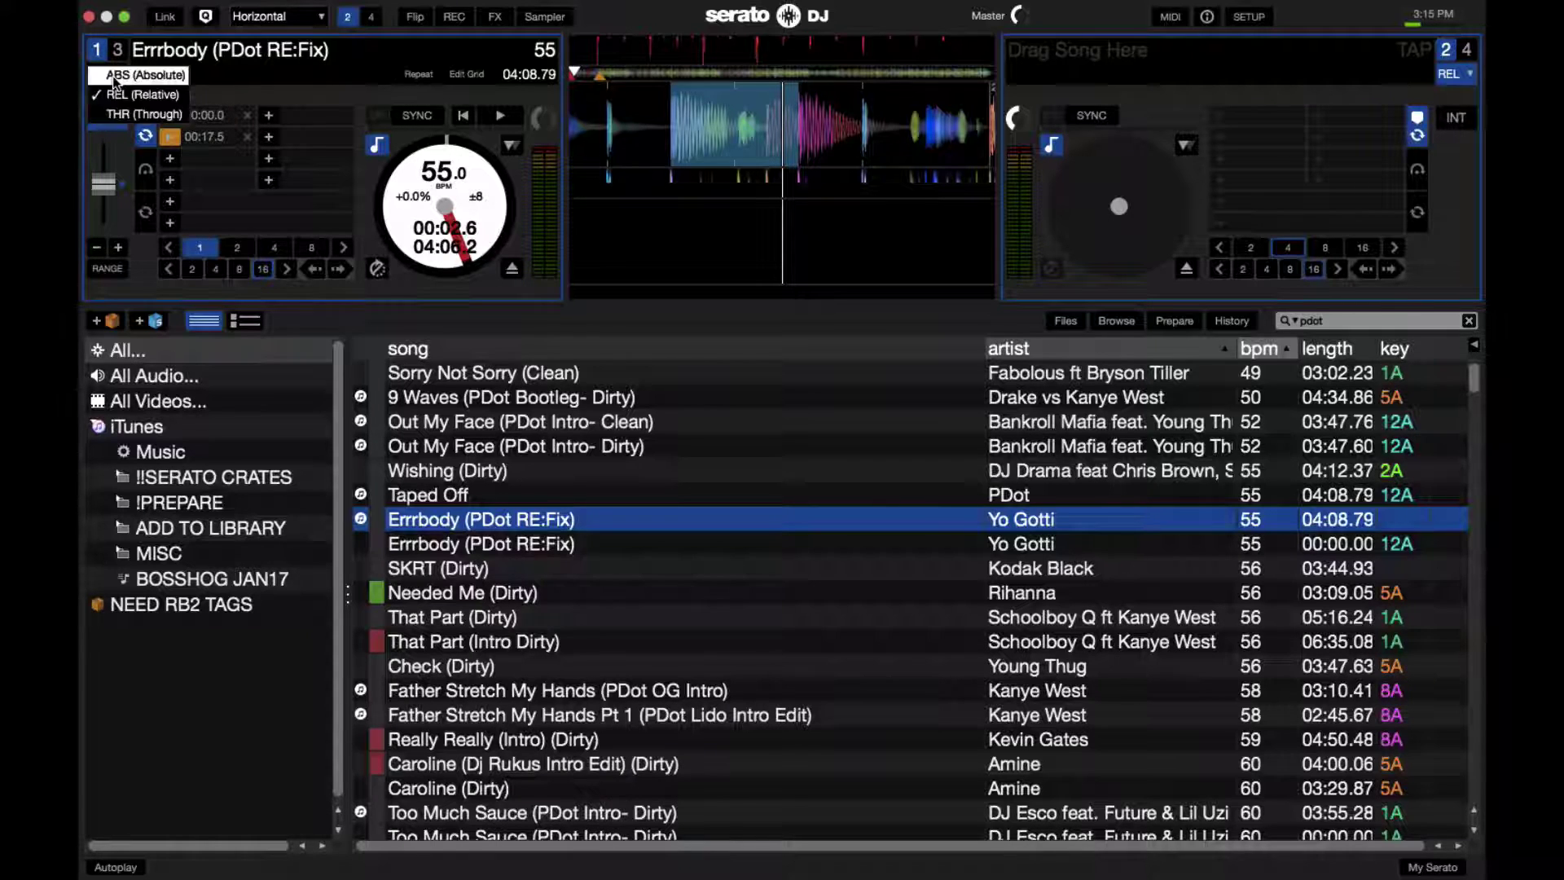
click(216, 94)
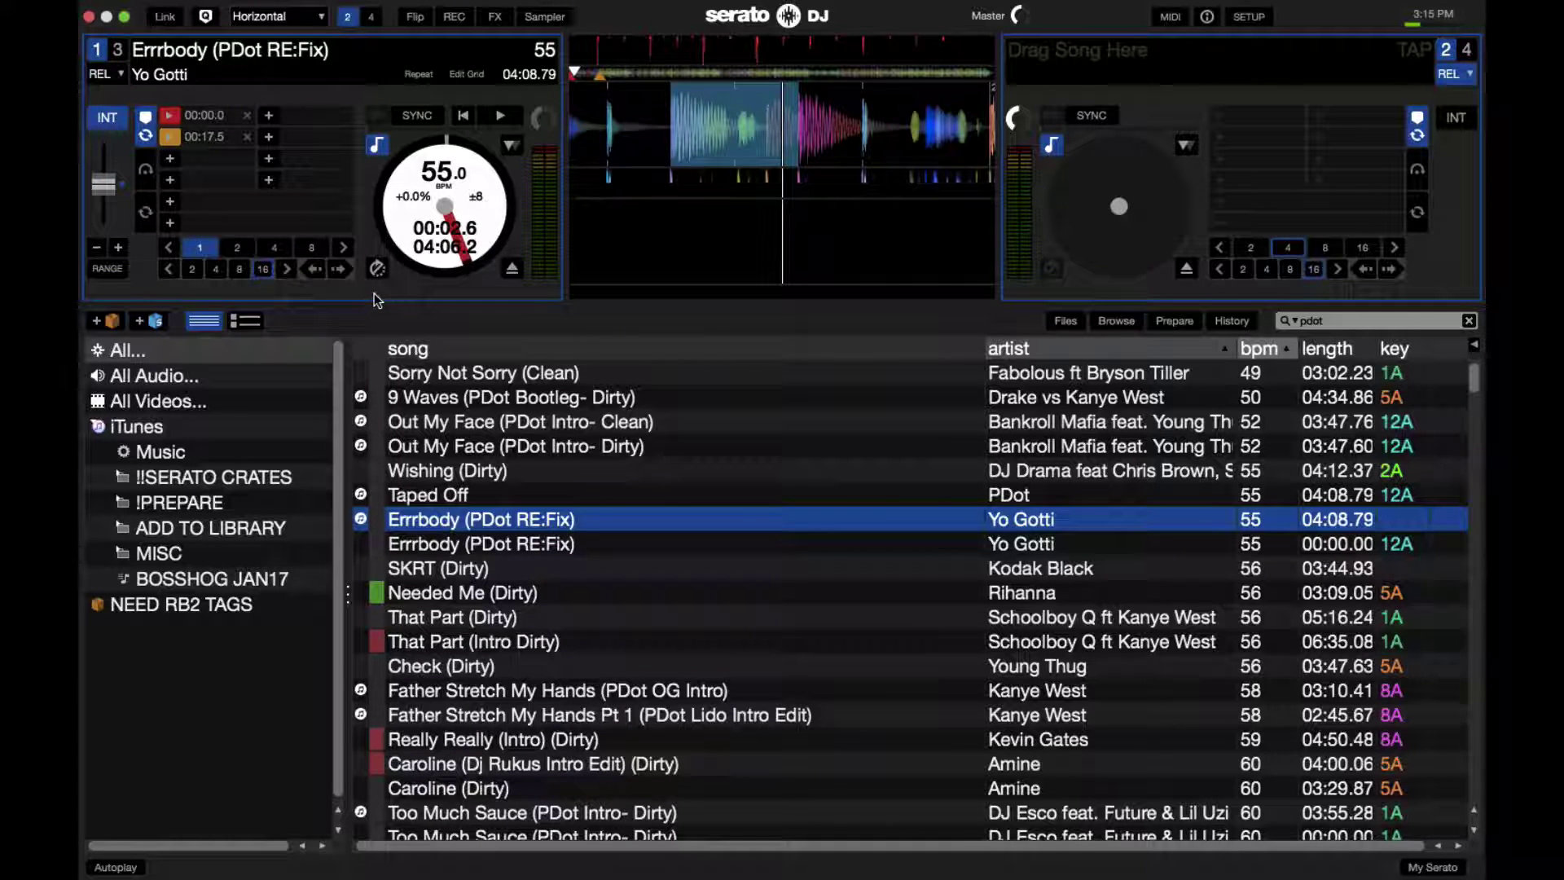
Reload Errrbody at 00:00.0 on deck 1 and cycle ABS, REL, INT, ending in REL mode
key(shift+Left)
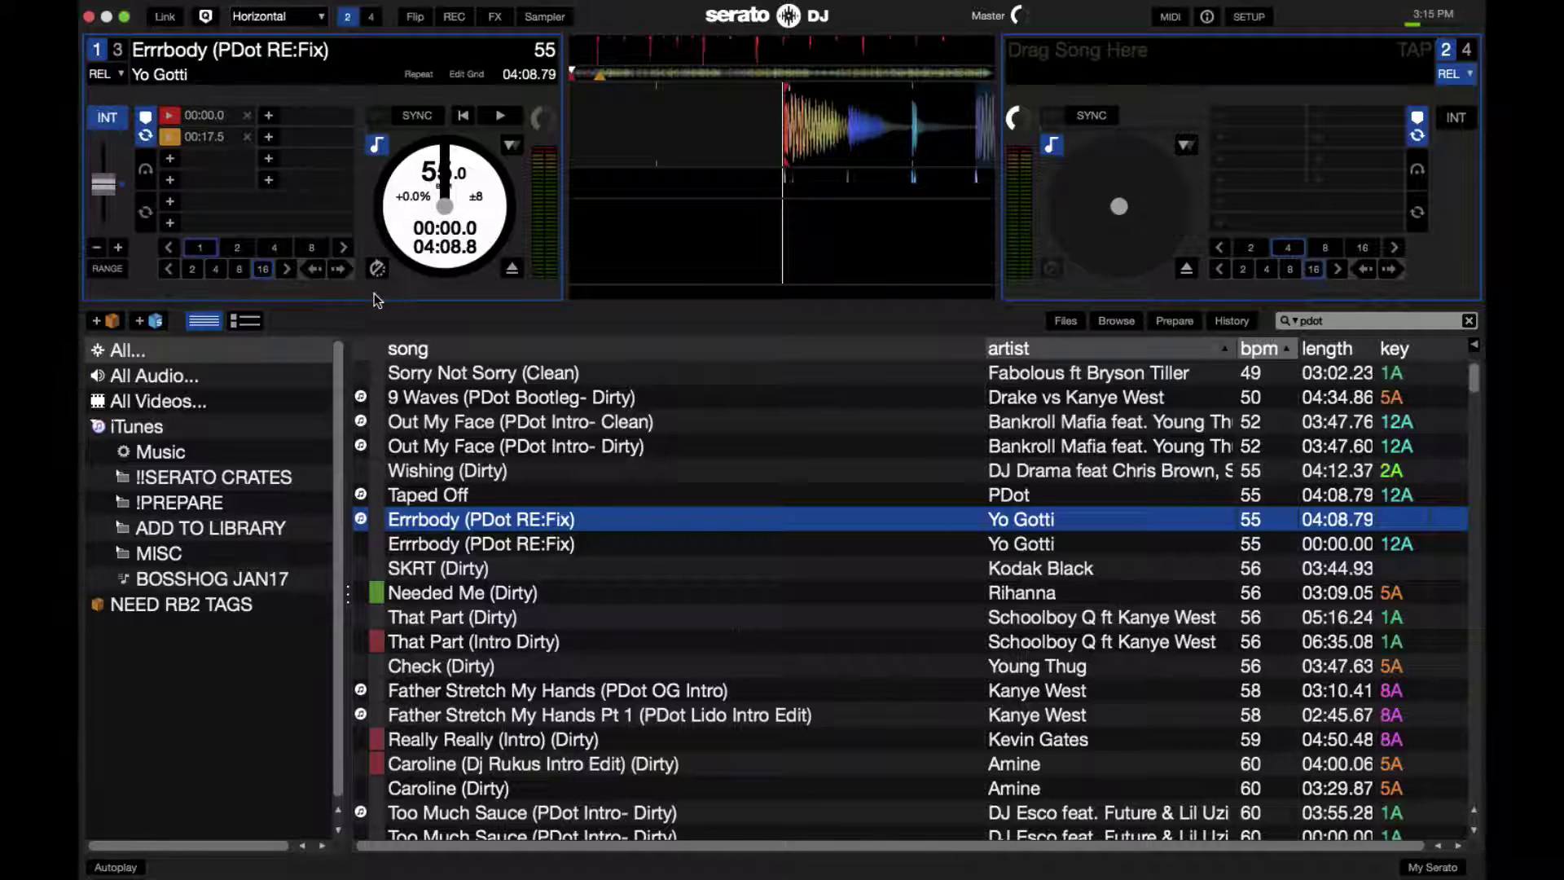
key(F1)
key(F2)
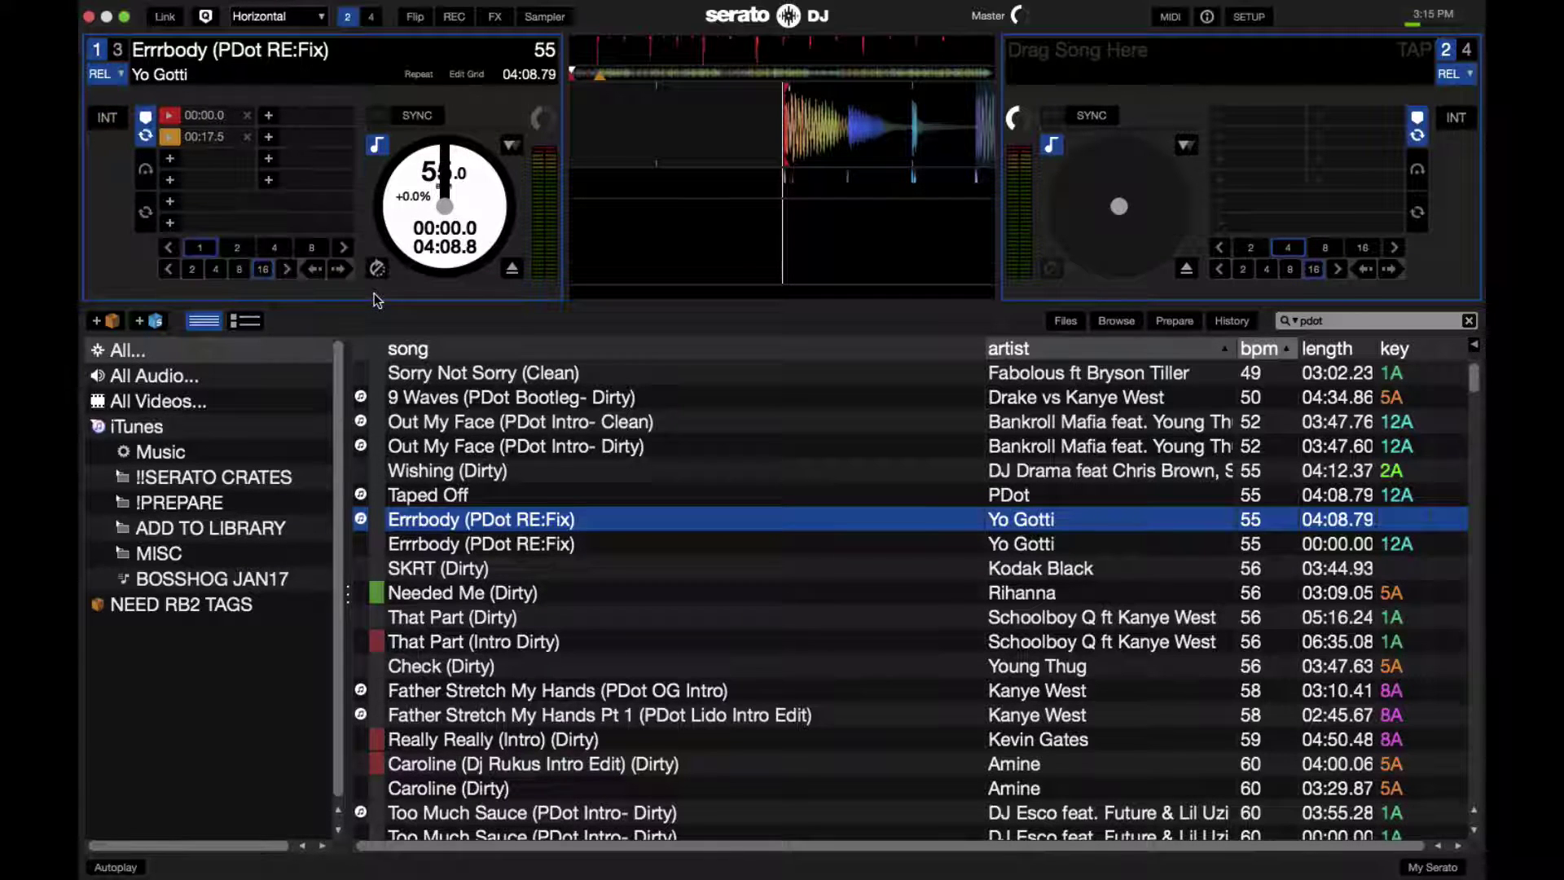
key(F3)
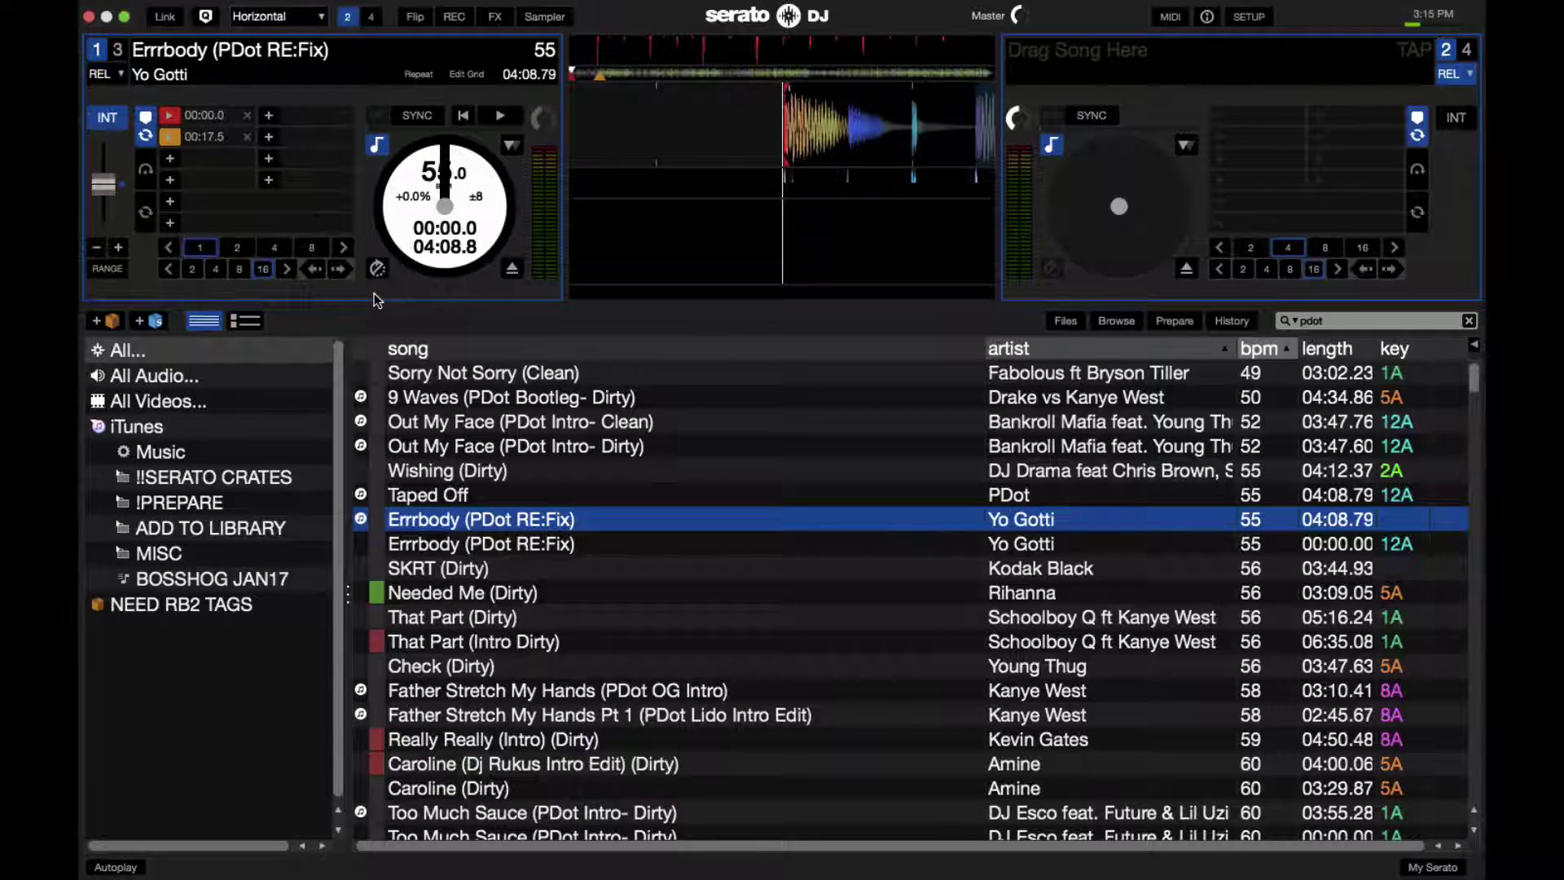
key(F2)
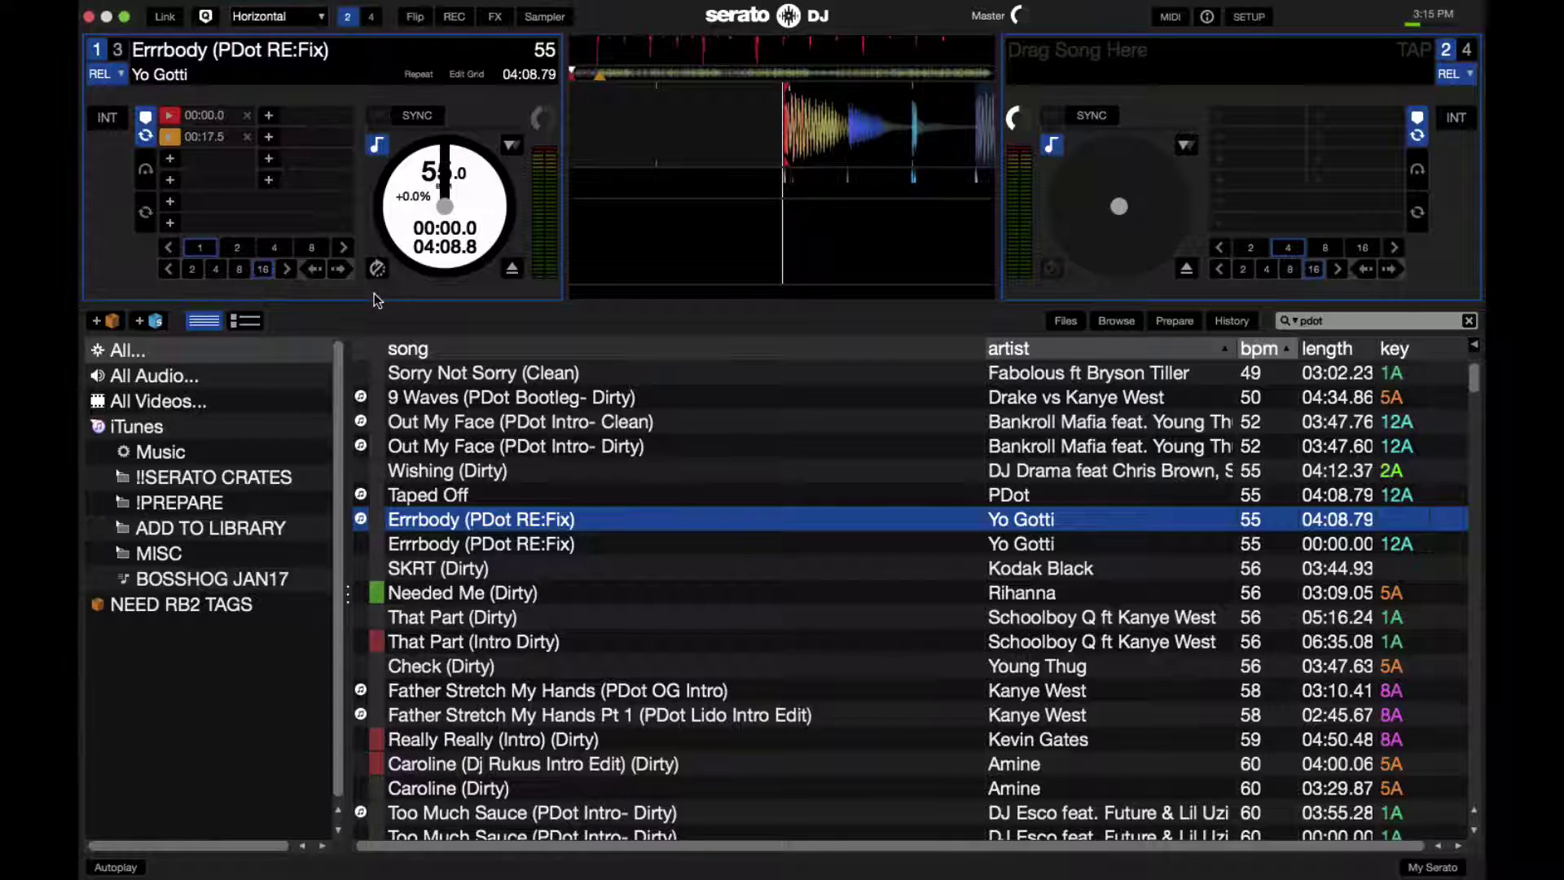
Toggle deck 1's INT mode off and back on, then set deck 2 to INT too
click(108, 118)
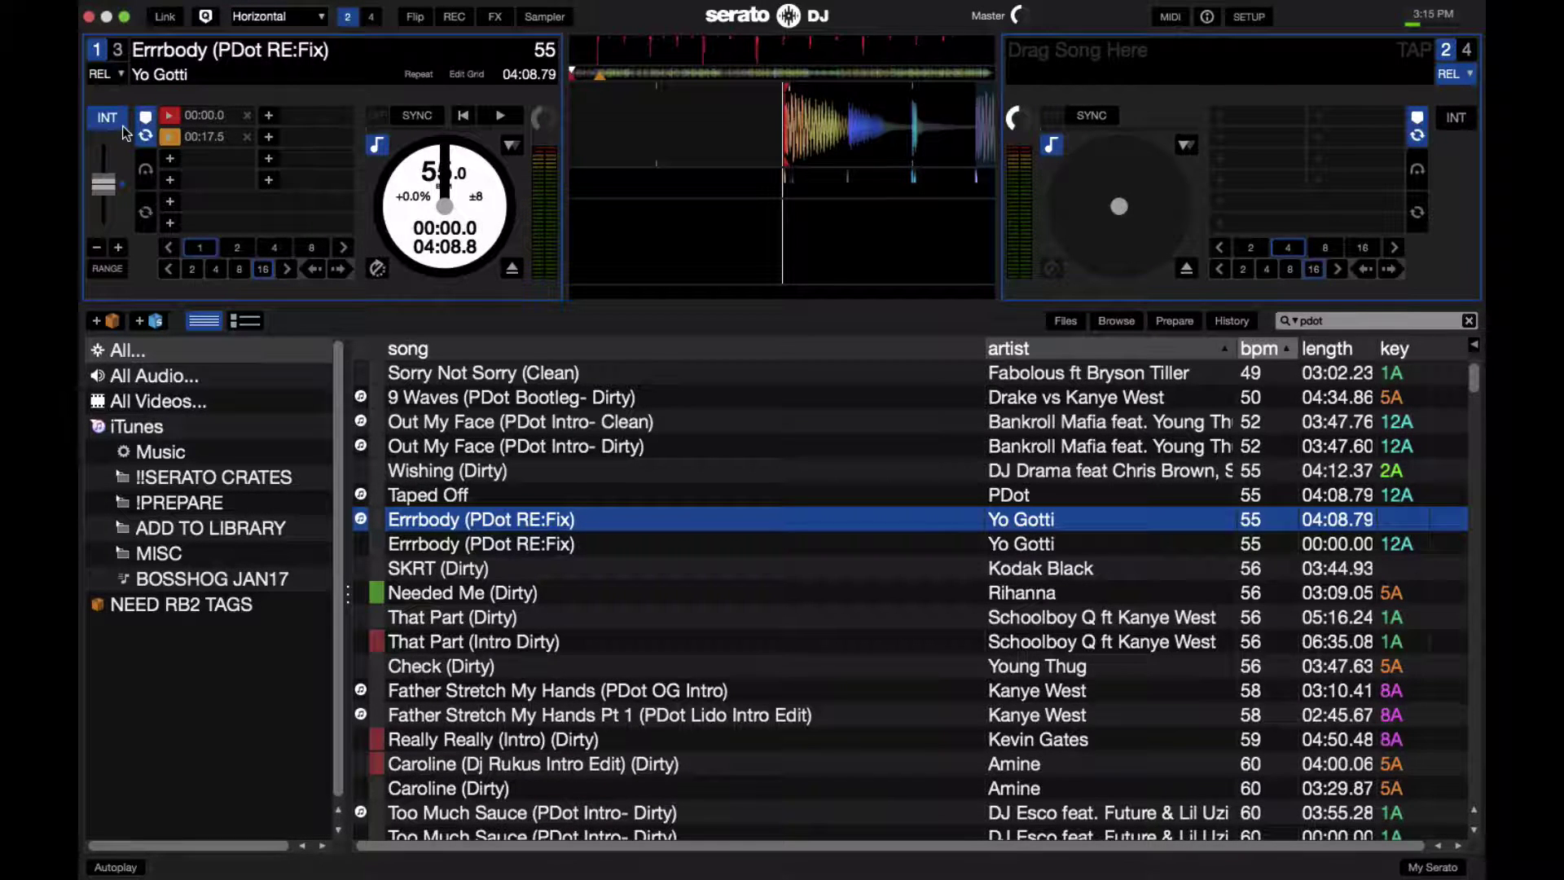
click(123, 125)
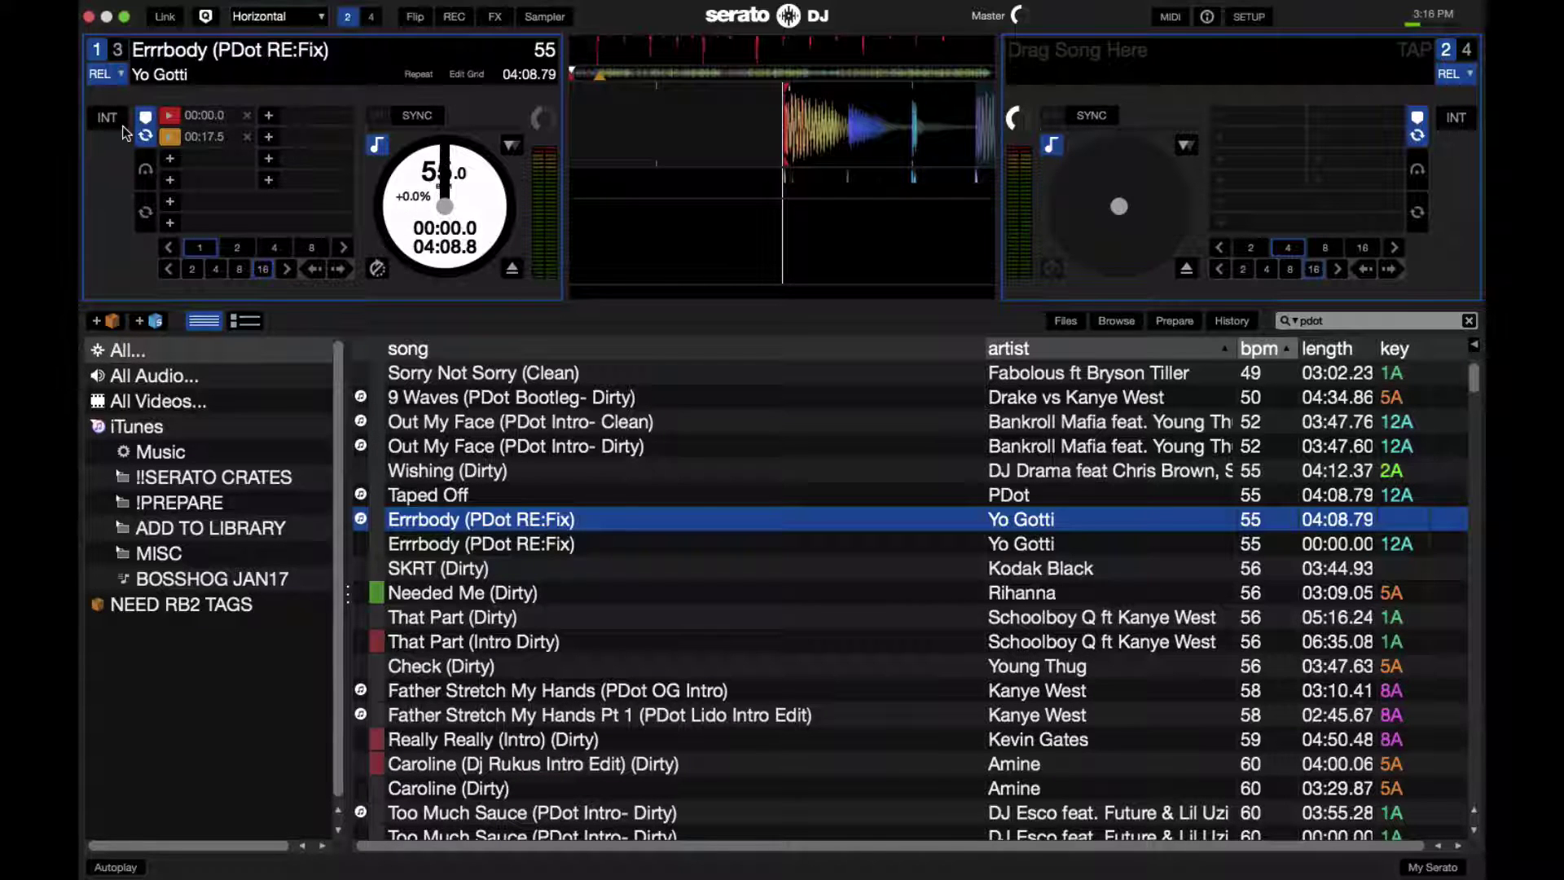
click(122, 125)
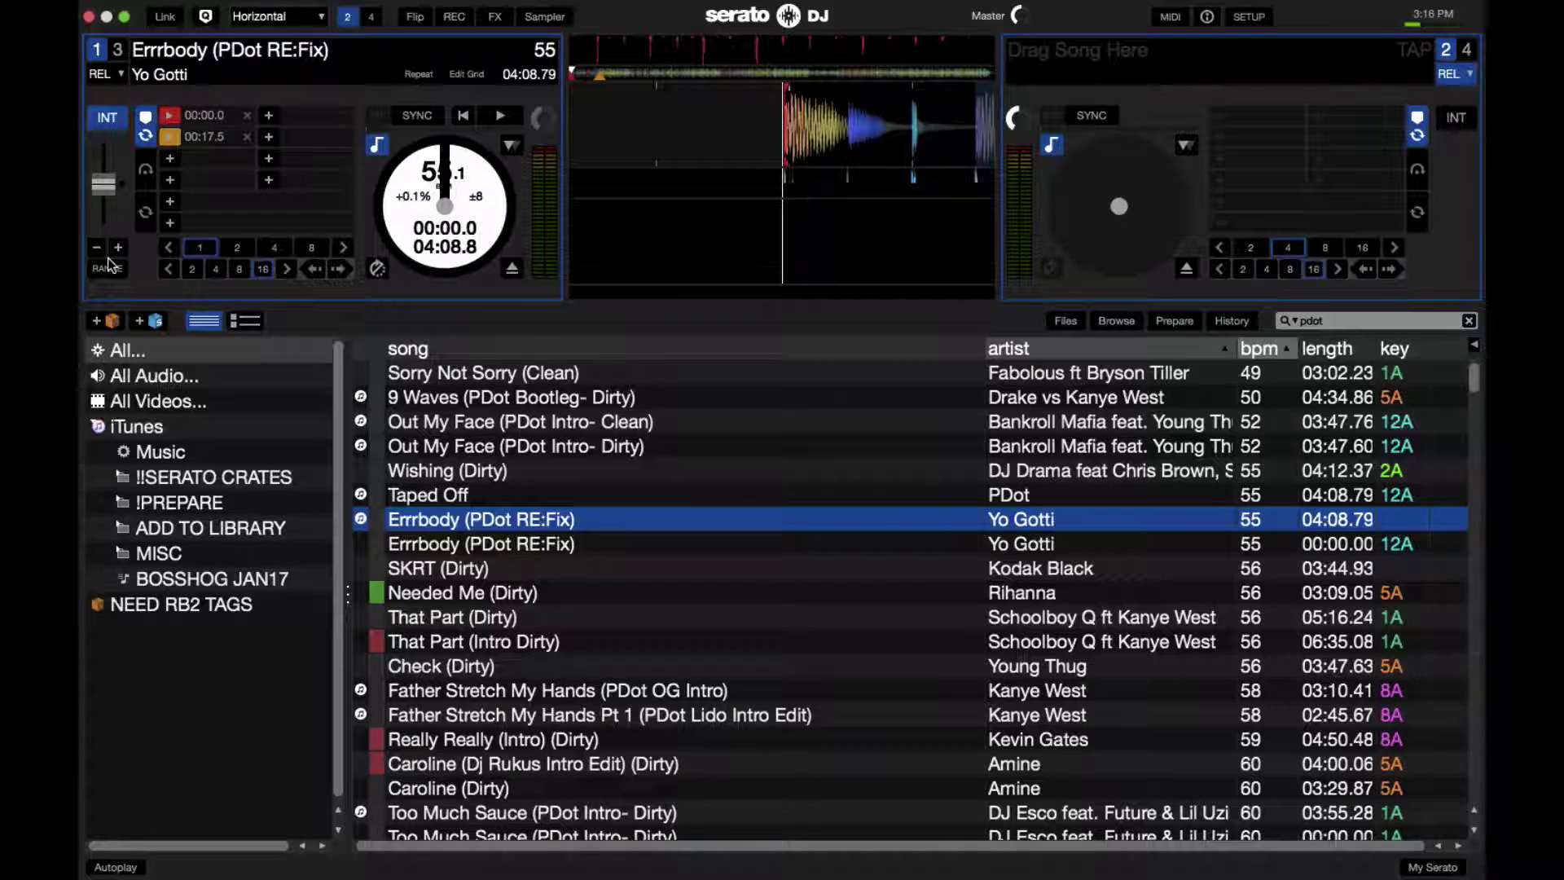
click(1458, 118)
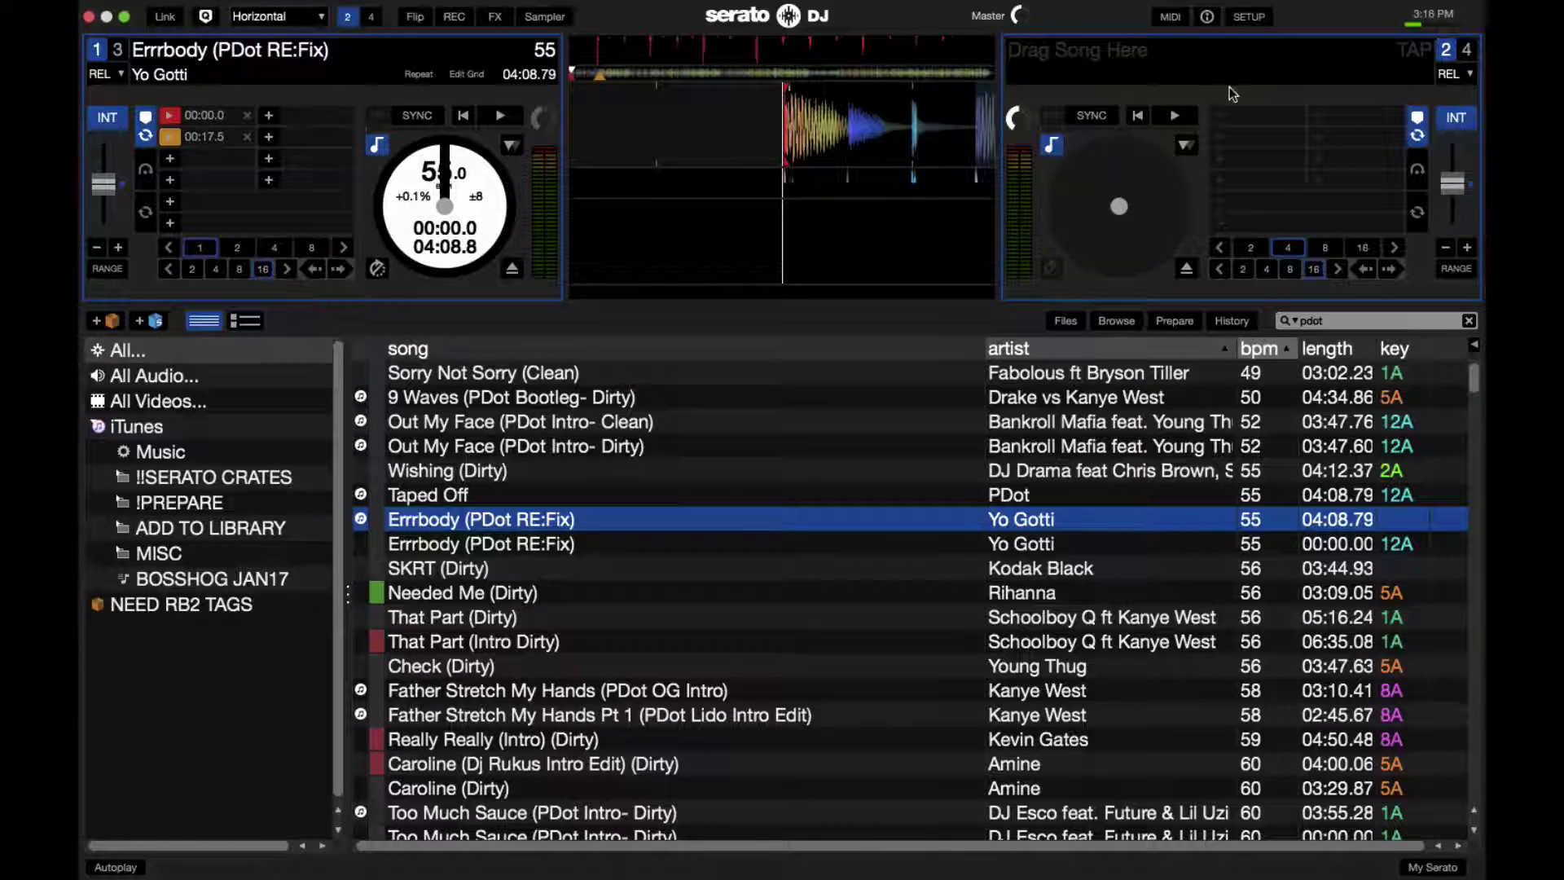
Toggle deck 1's INT mode off and on again, then start Errrbody playing
click(108, 119)
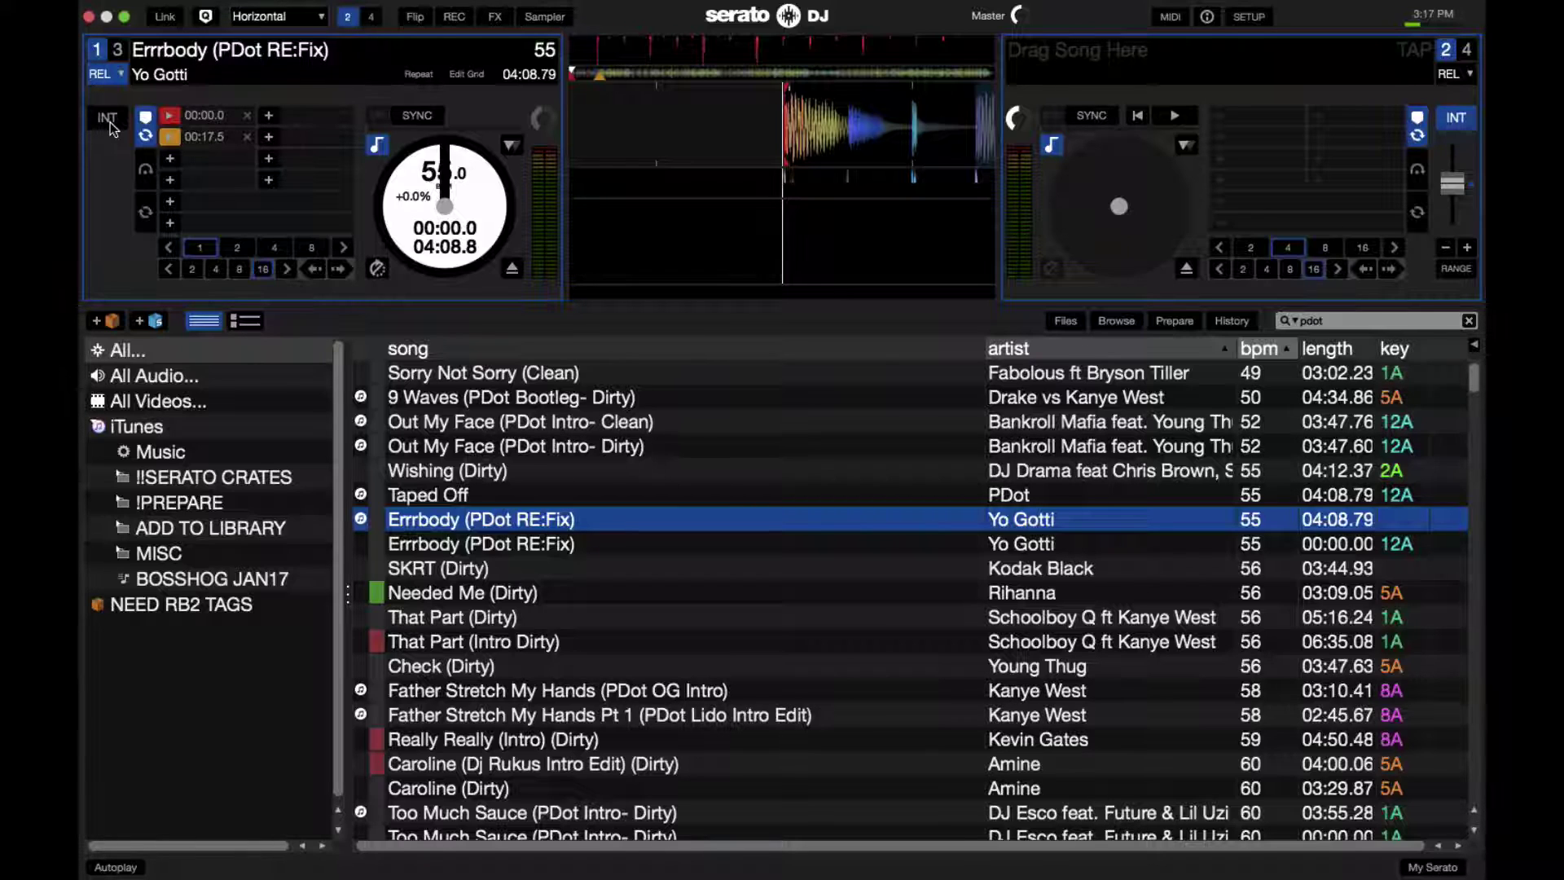
click(109, 120)
key(w)
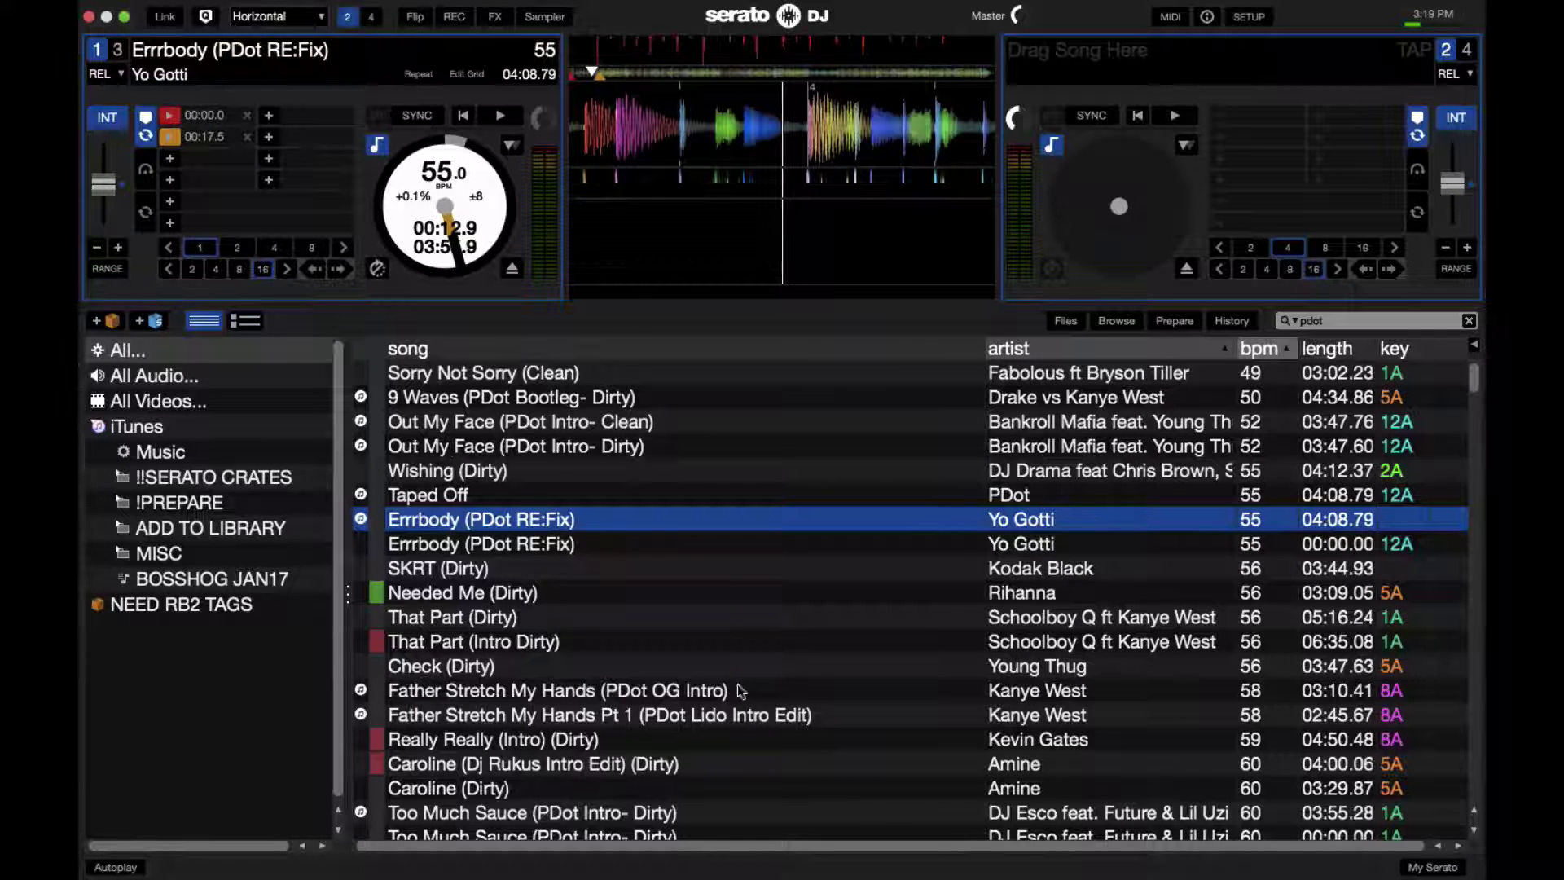
Queue Out My Face, SKRT, Needed Me and two Caroline tracks in the Prepare list
click(1175, 321)
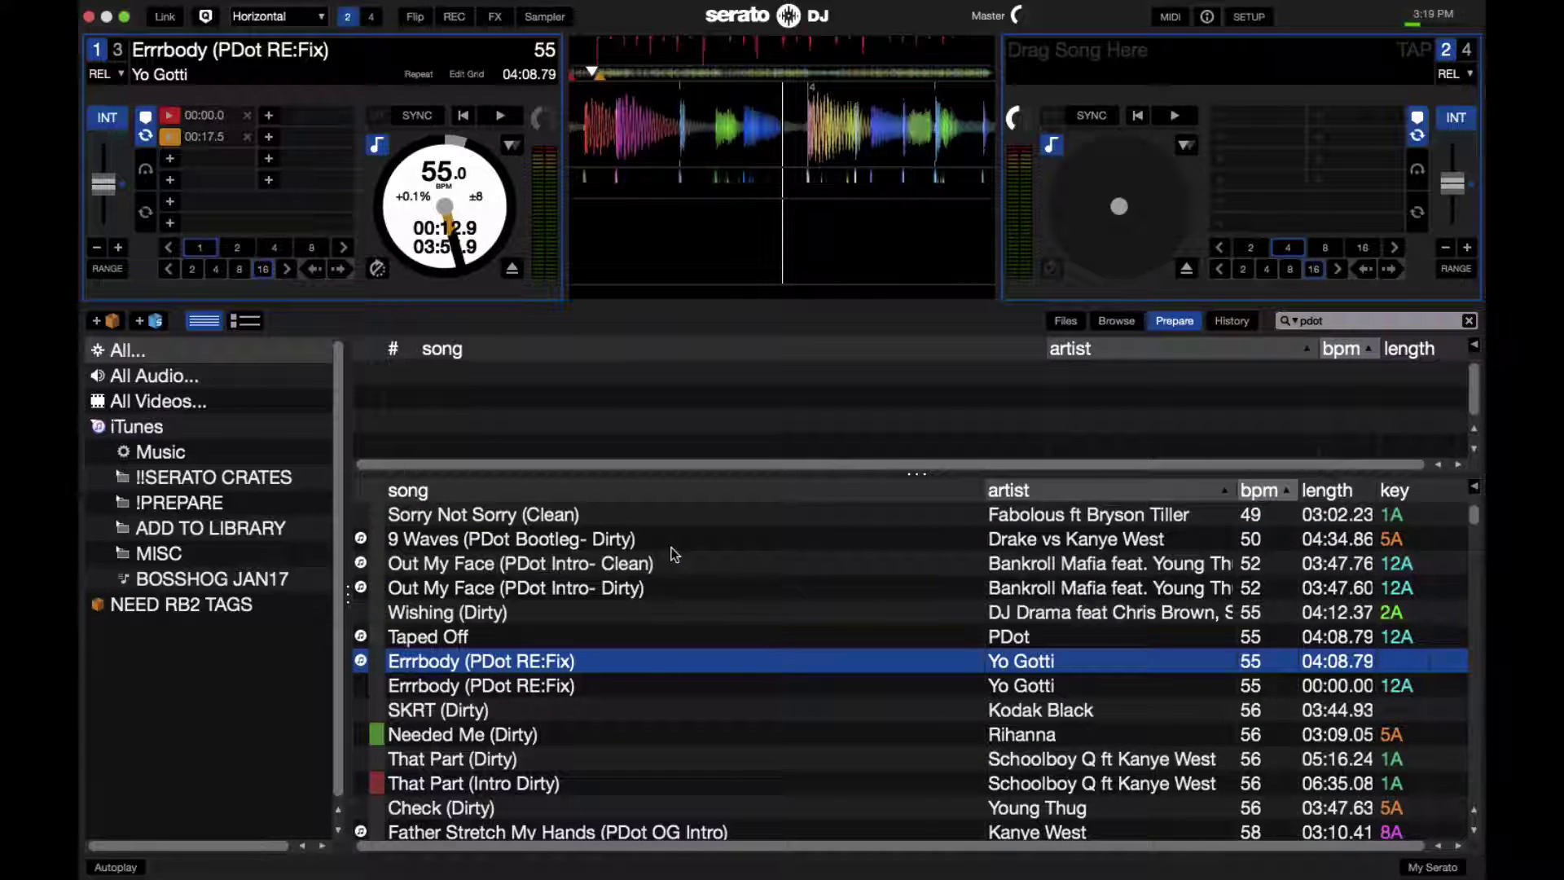
drag(616, 589, 662, 428)
drag(657, 713, 747, 464)
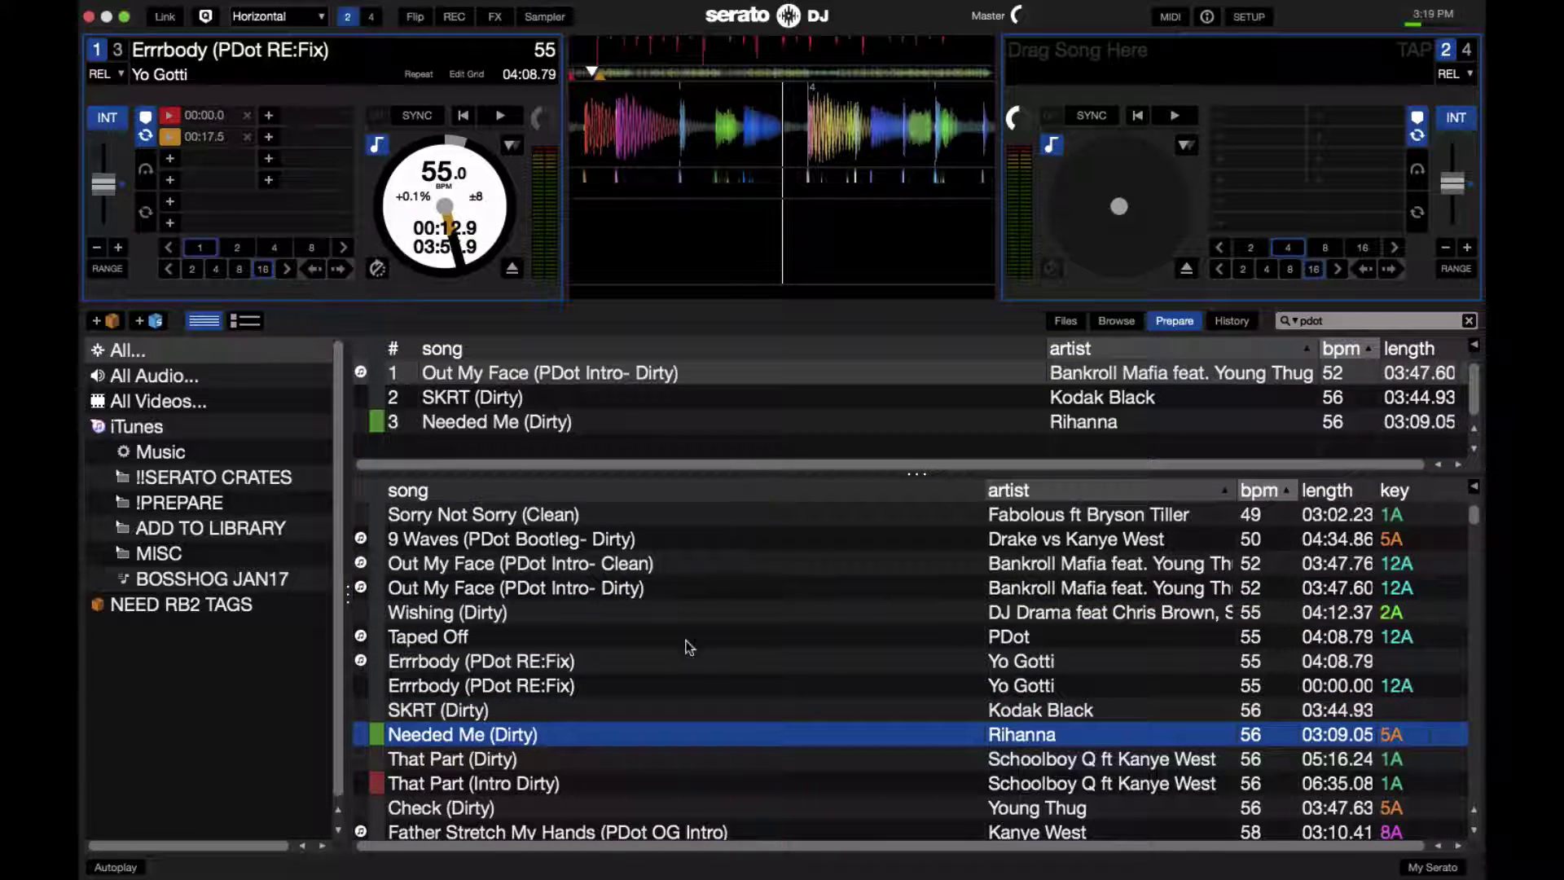
scroll(713, 707, down, 3)
click(711, 708)
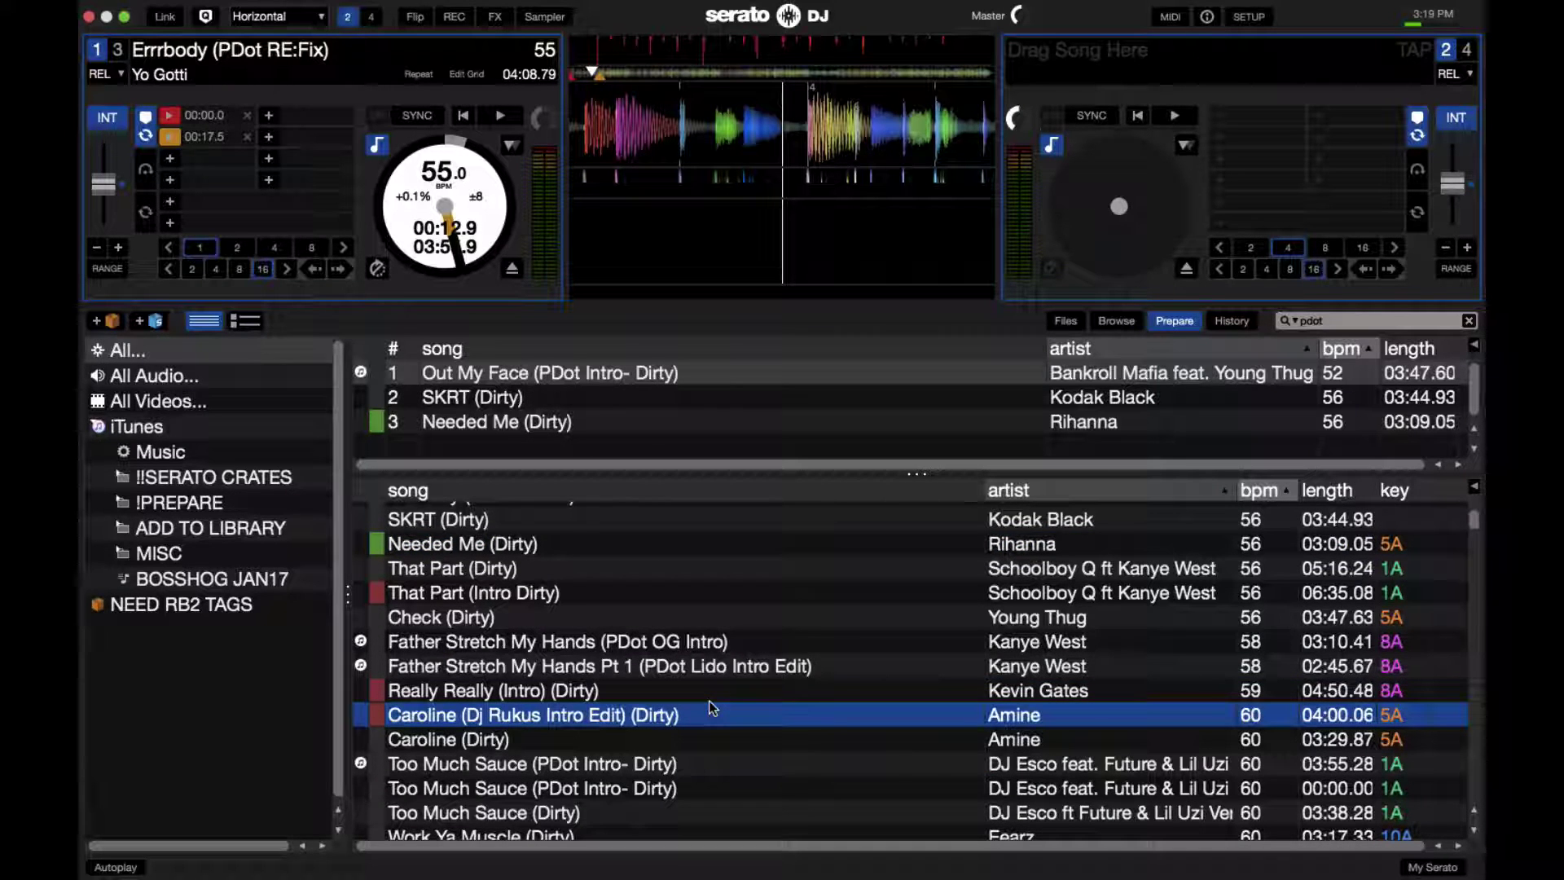
key(ctrl+p)
key(Down)
key(ctrl+p)
key(Down)
key(ctrl+p)
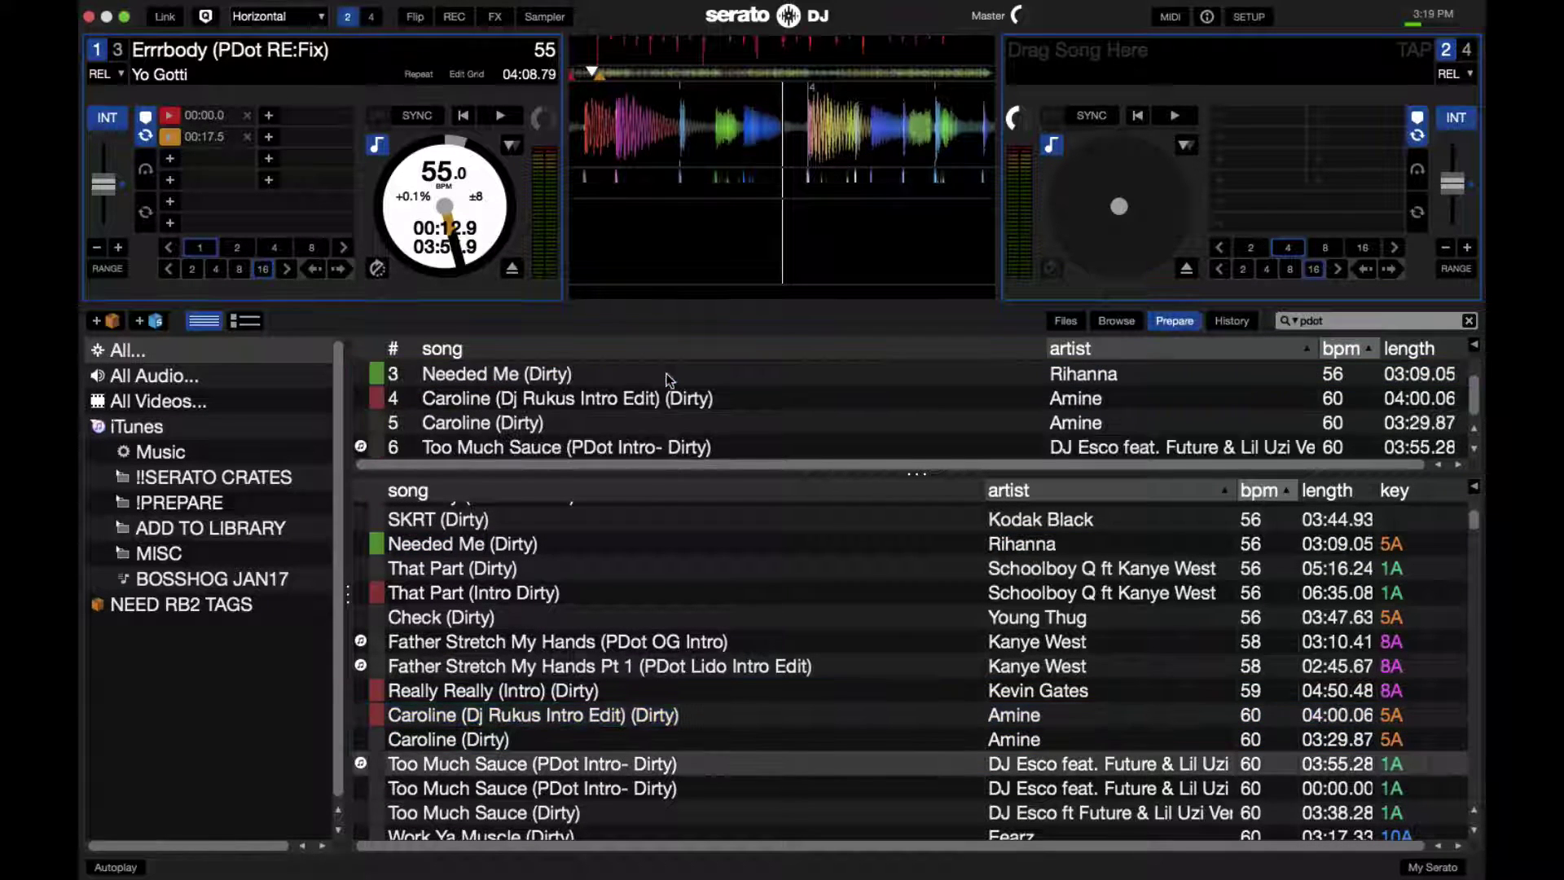
Remove every track from the Prepare list
click(658, 424)
key(ctrl+a)
key(Delete)
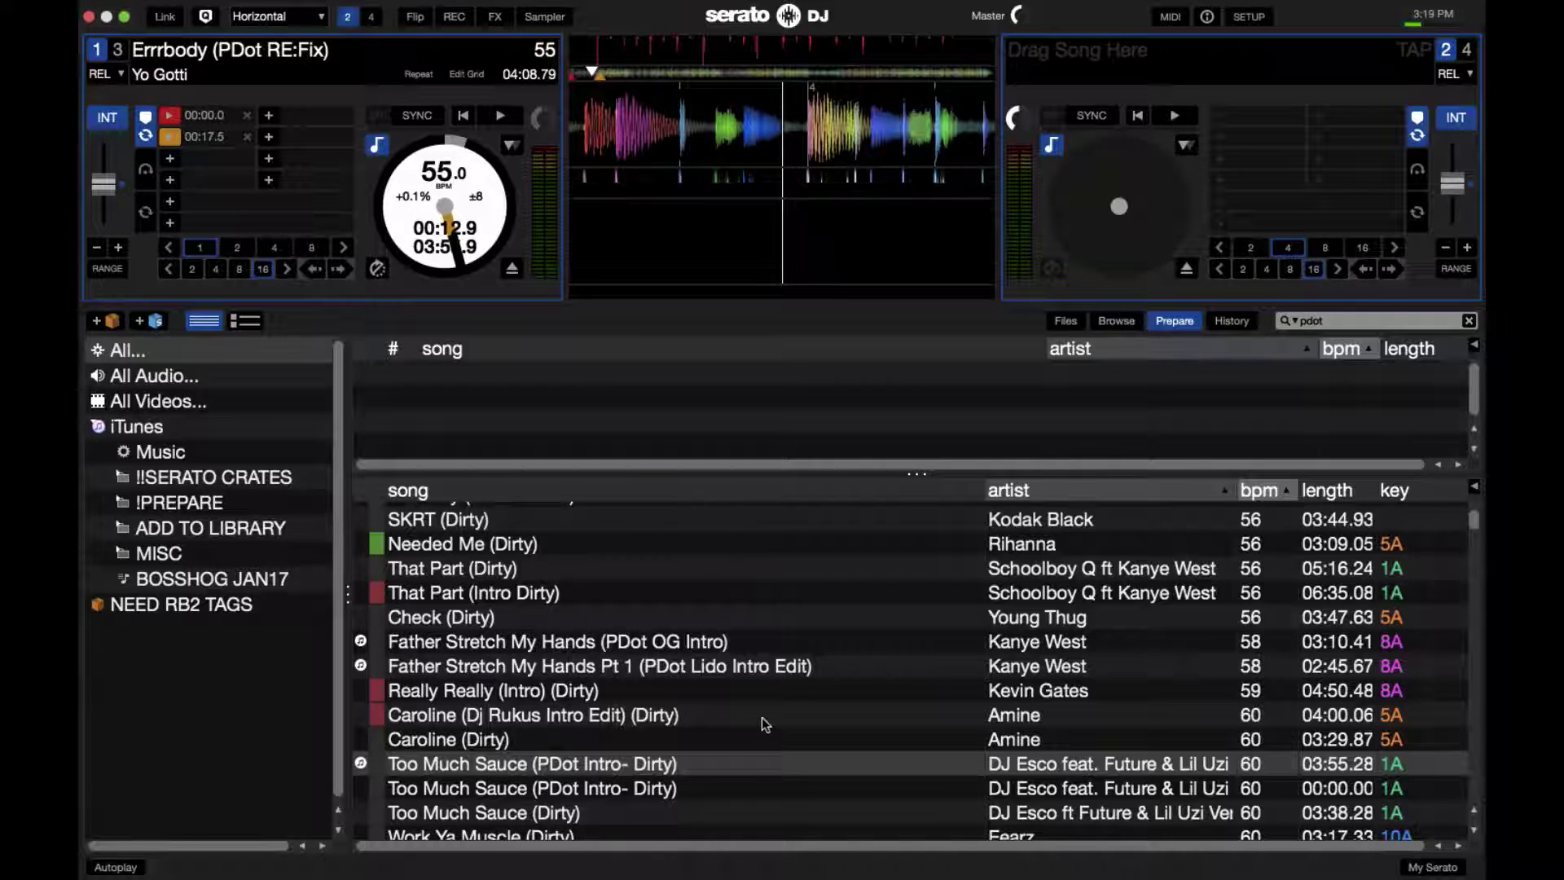
Add the three Too Much Sauce tracks and Work Ya Muscle (Dirty) to Prepare
click(688, 765)
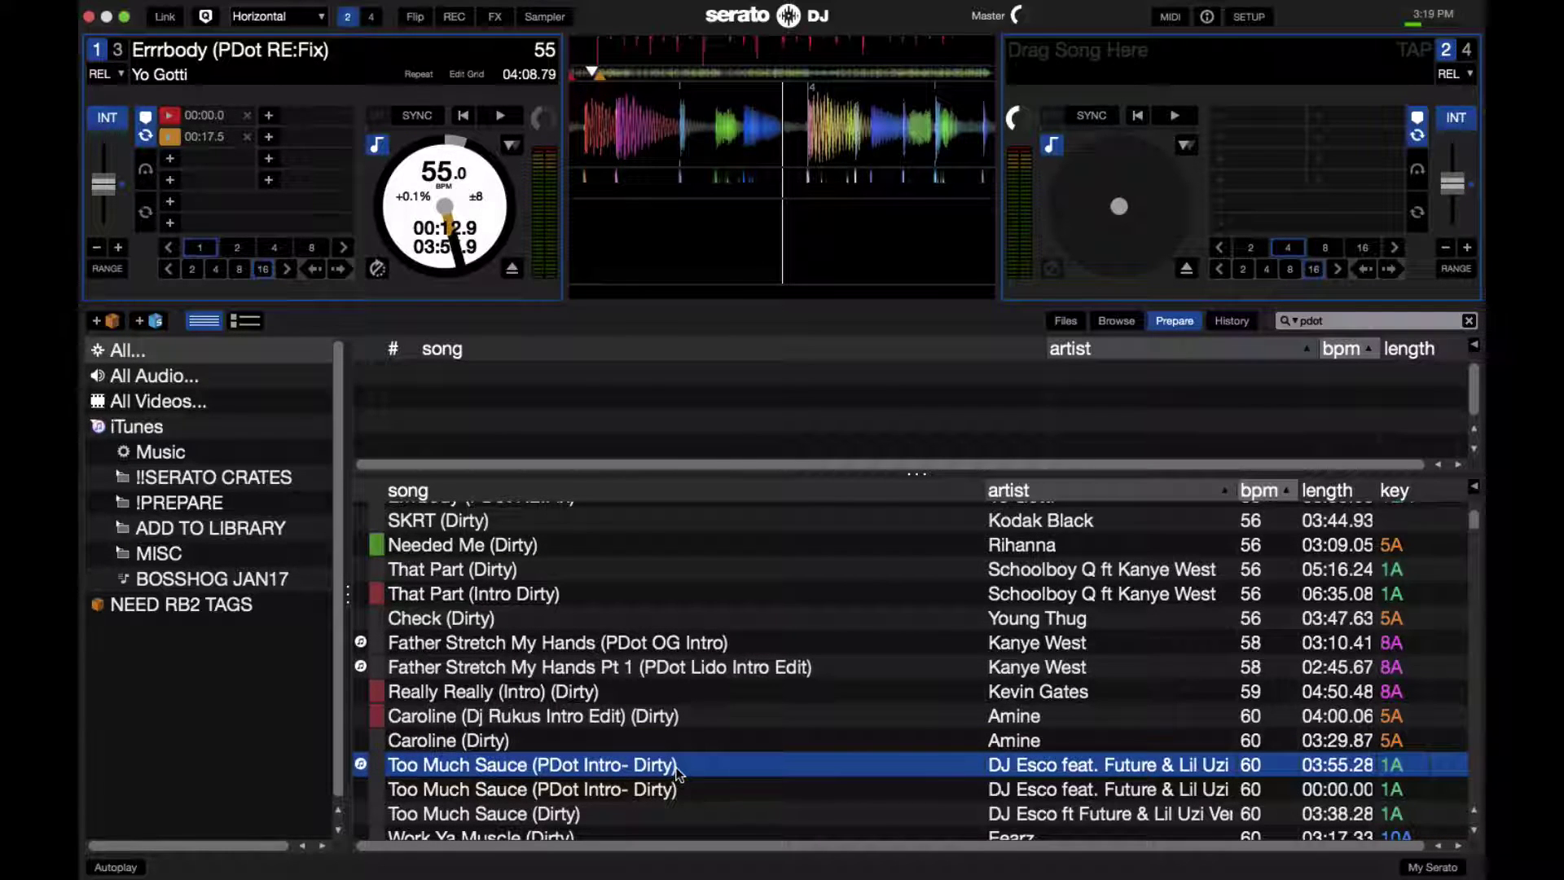
key(ctrl+p)
key(Down)
key(ctrl+p)
key(Down)
key(ctrl+p)
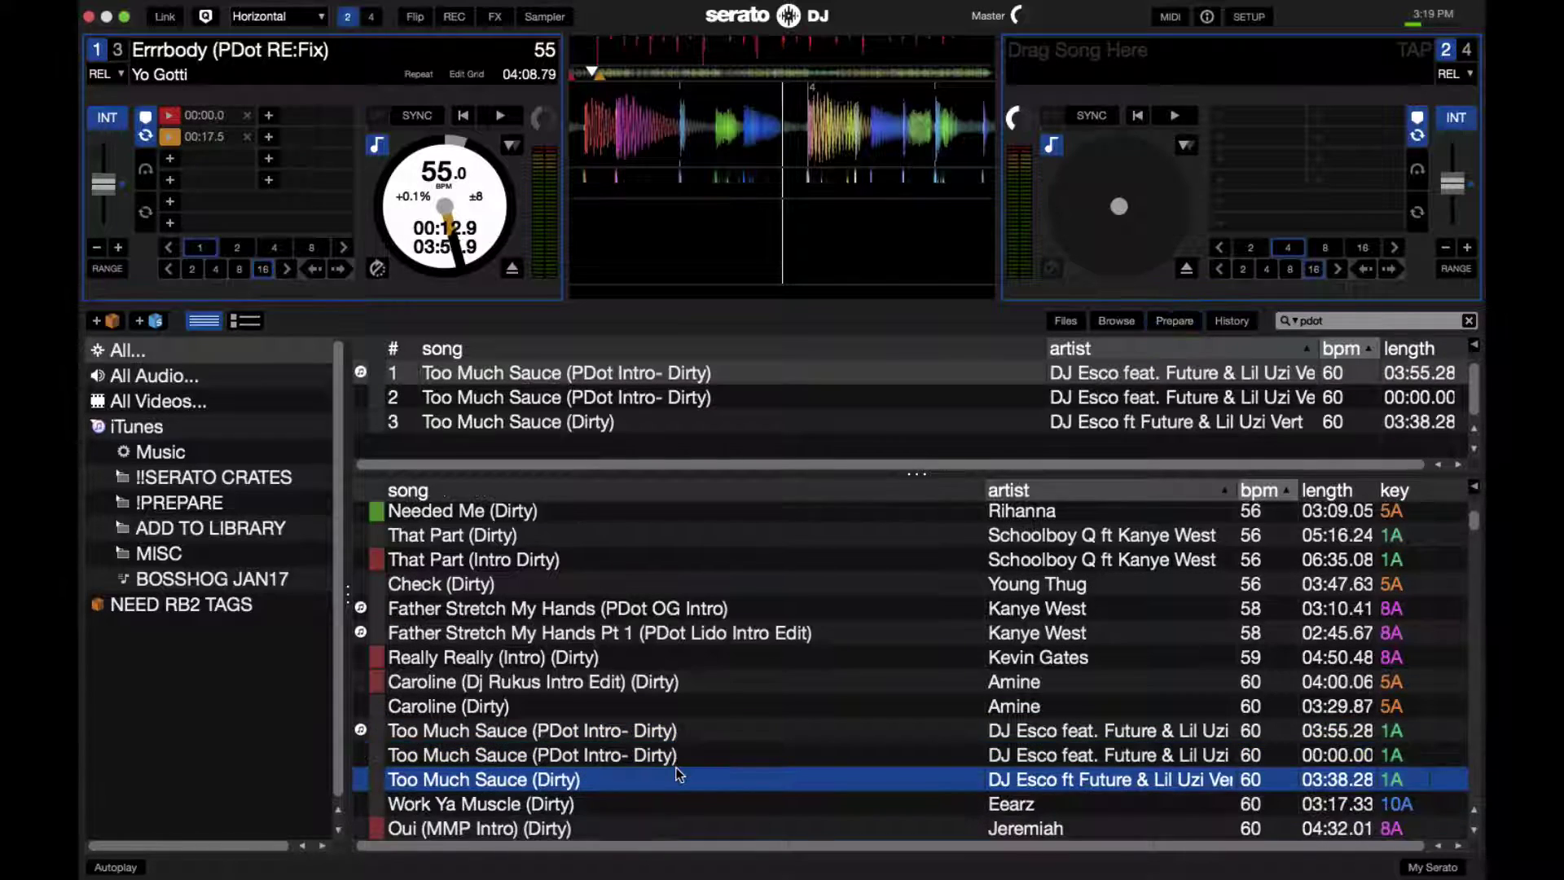
key(Down)
key(ctrl+p)
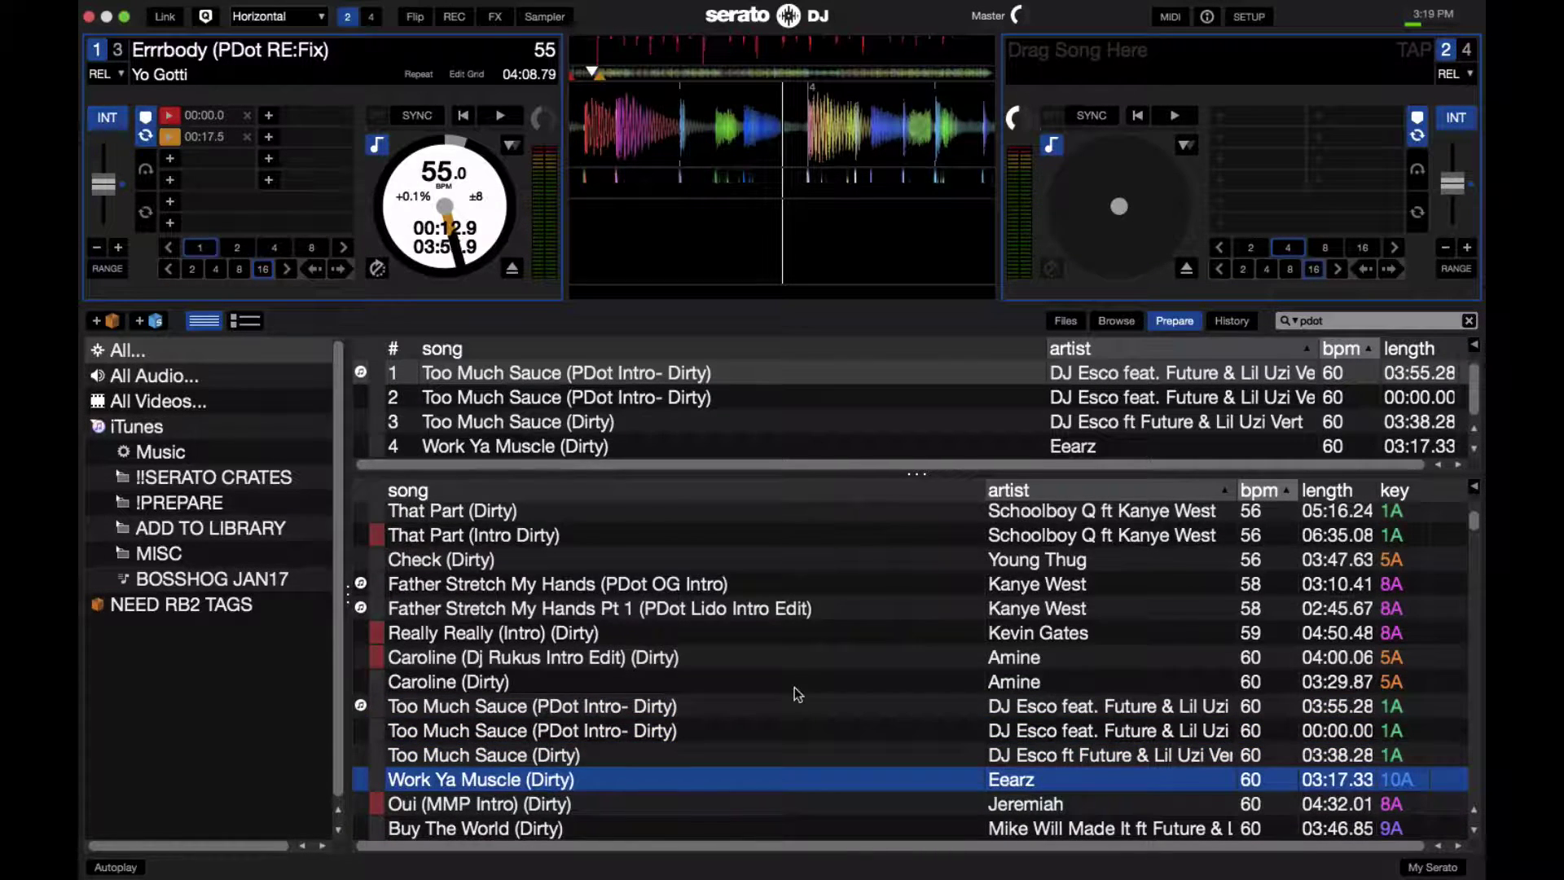
Browse Love Sosa and Money Longer, then add MFN Right (Dirty) to Prepare
scroll(798, 694, down, 10)
click(730, 703)
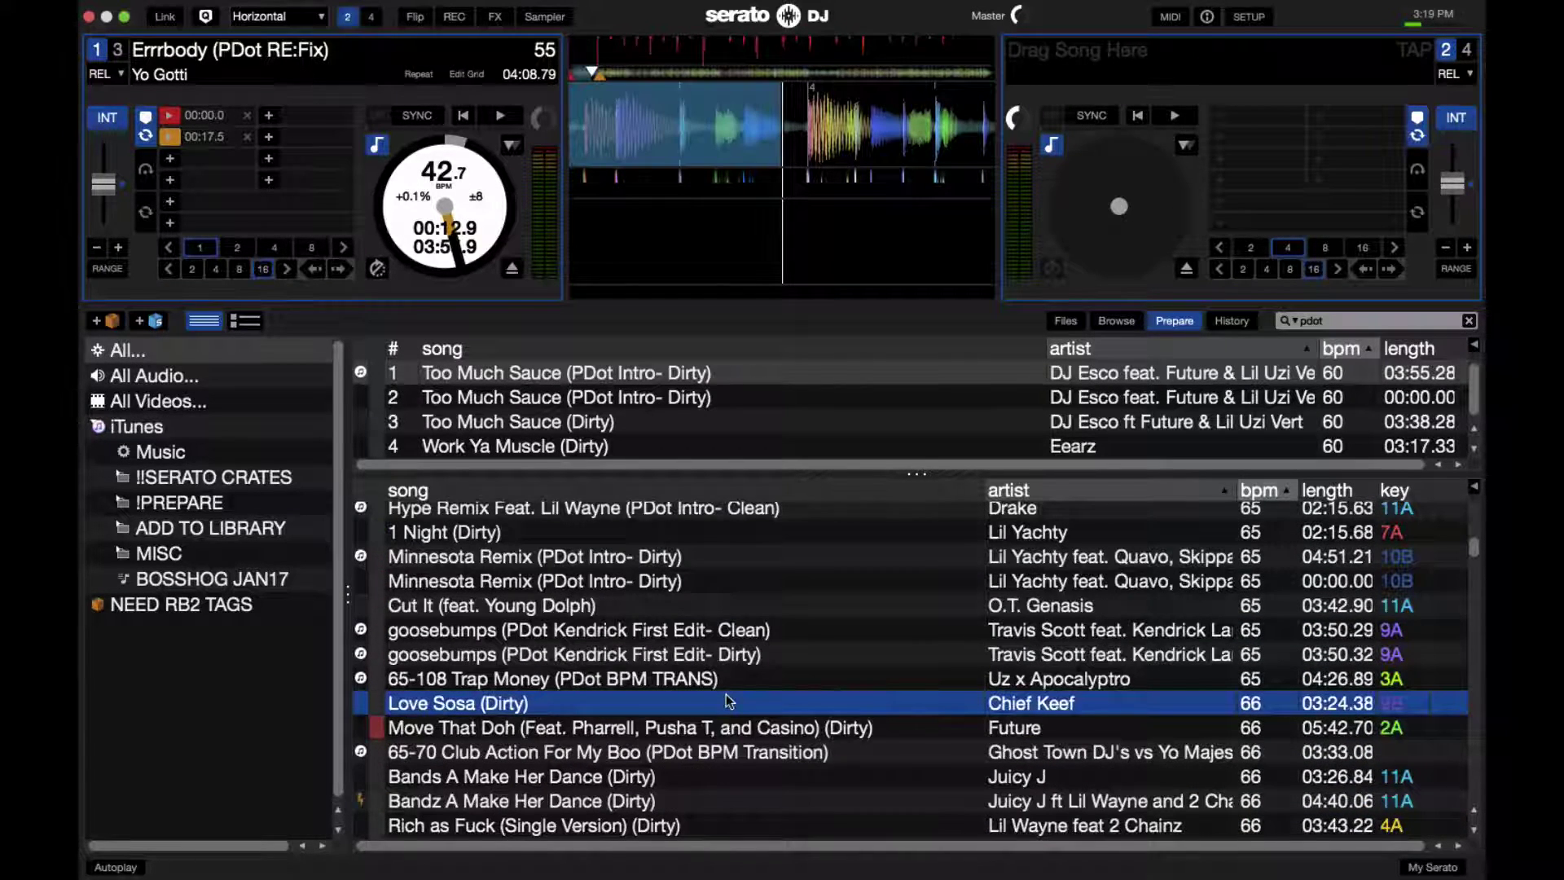
scroll(730, 701, down, 8)
click(735, 671)
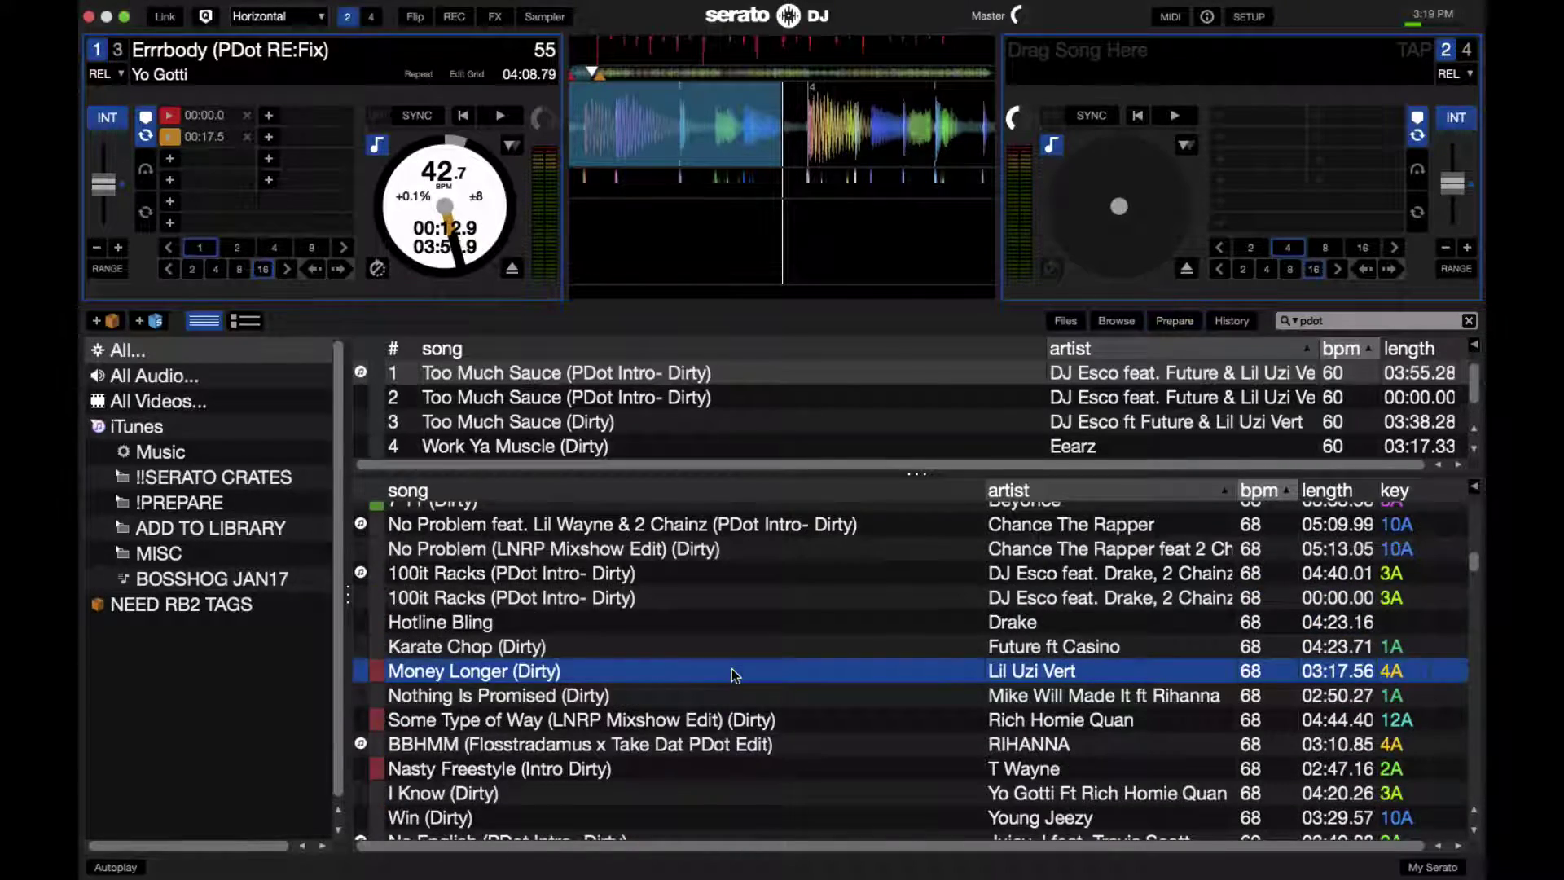
scroll(734, 674, down, 4)
click(733, 670)
key(ctrl+p)
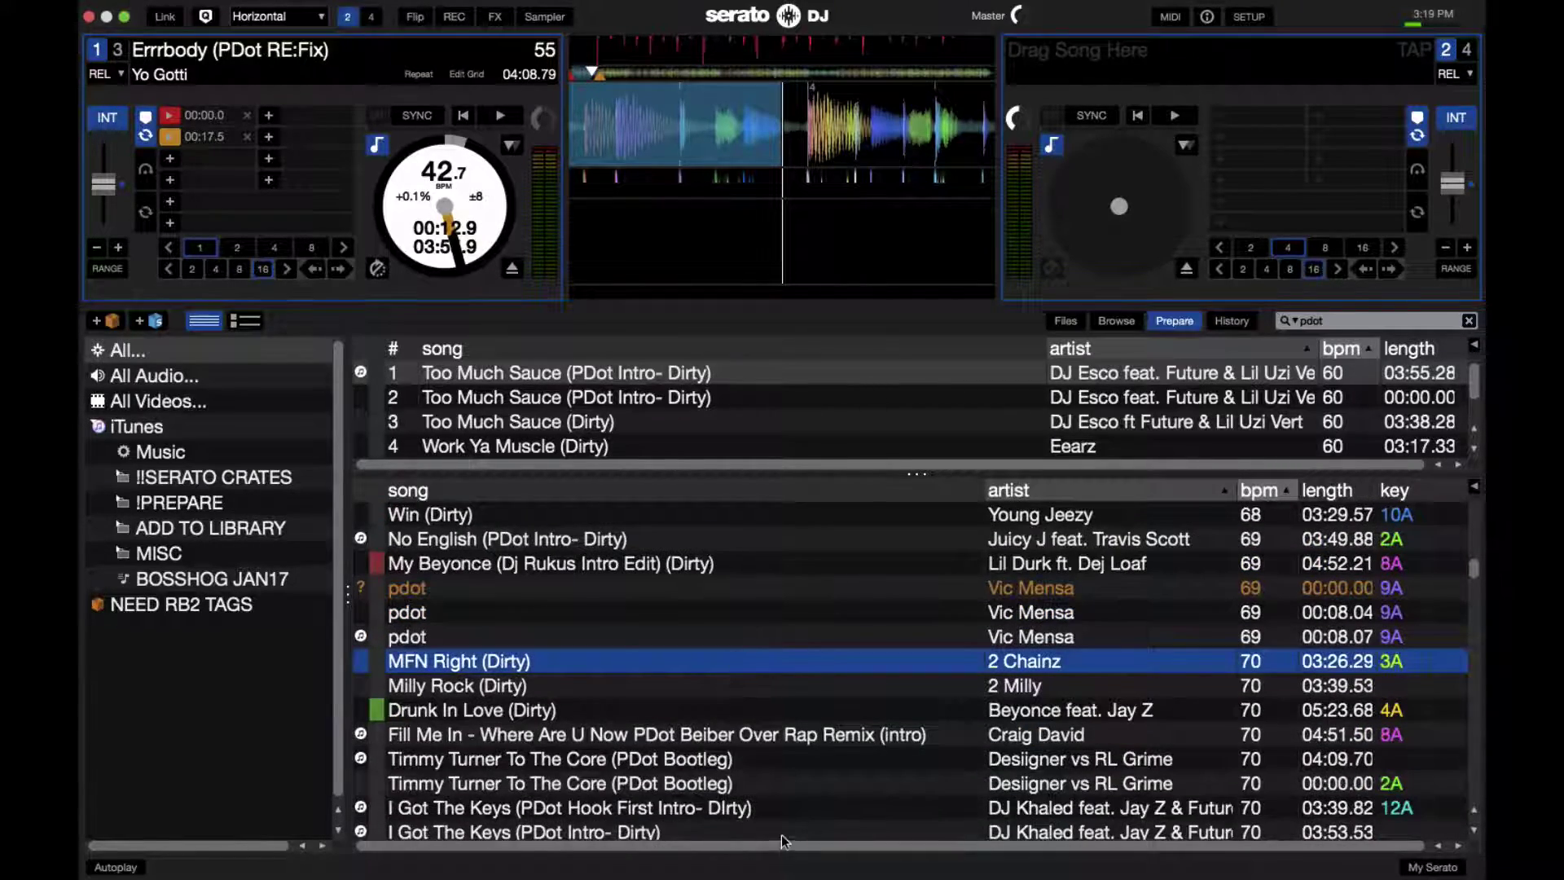
scroll(783, 814, up, 10)
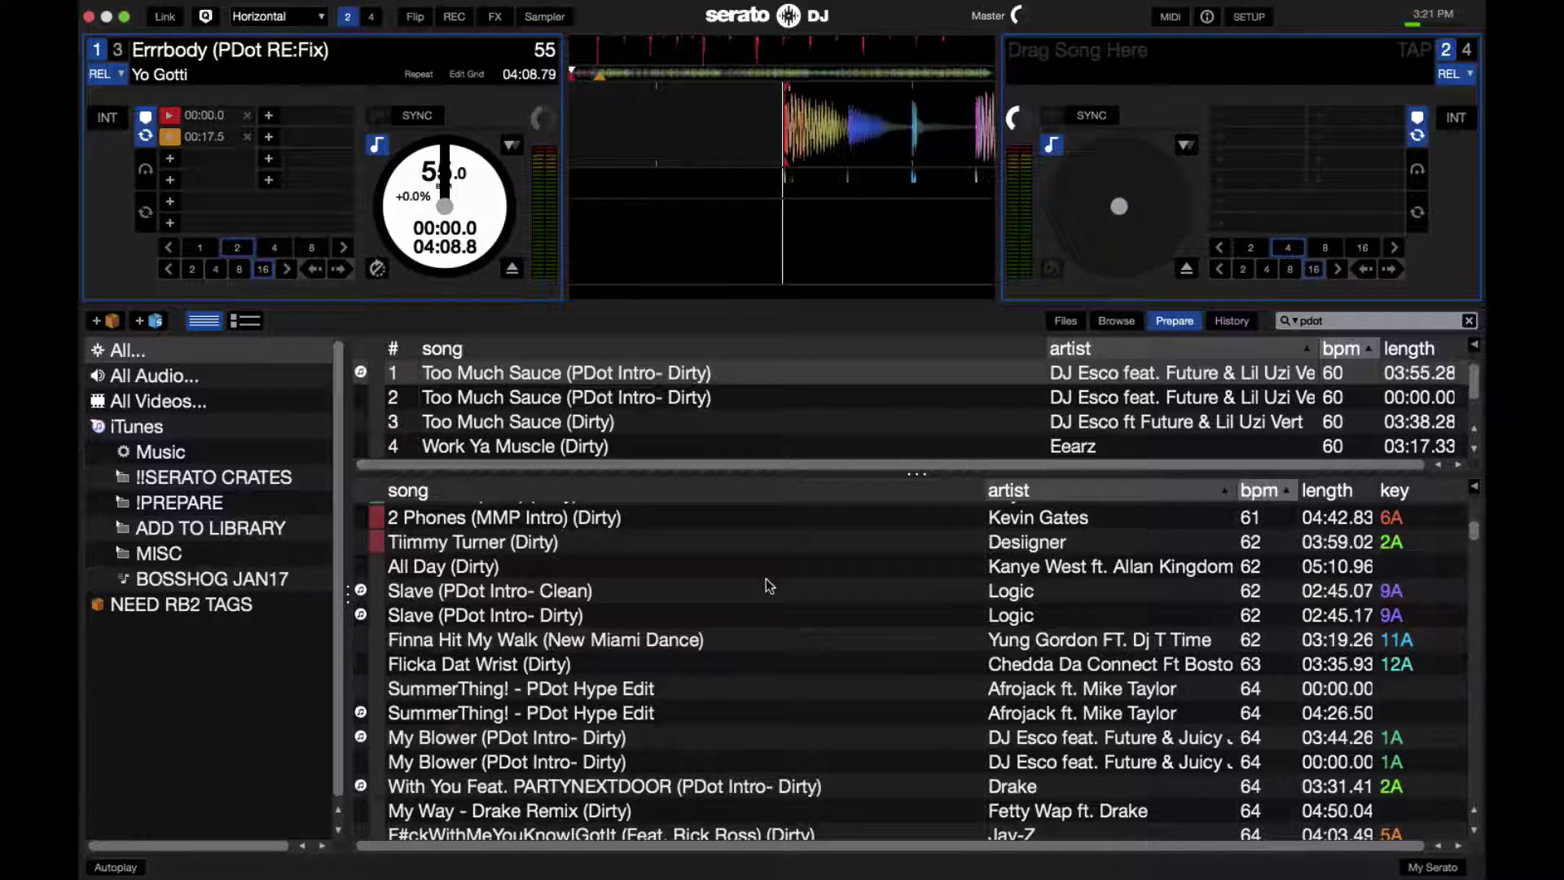
Set a 4-beat auto-loop on deck 1 at the track start
click(273, 249)
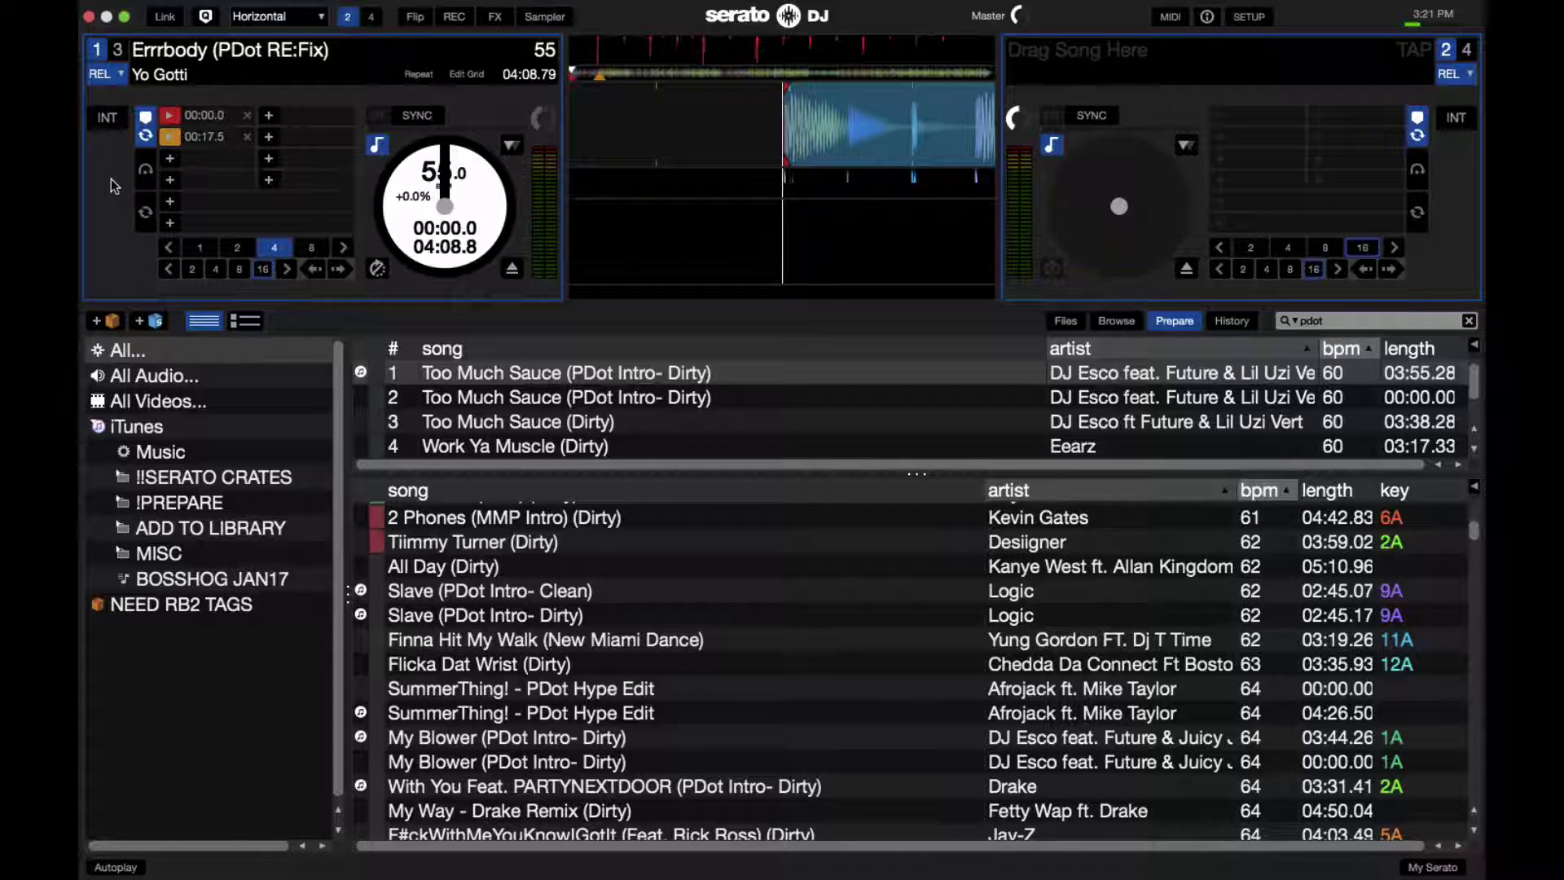
mouse_move(112, 186)
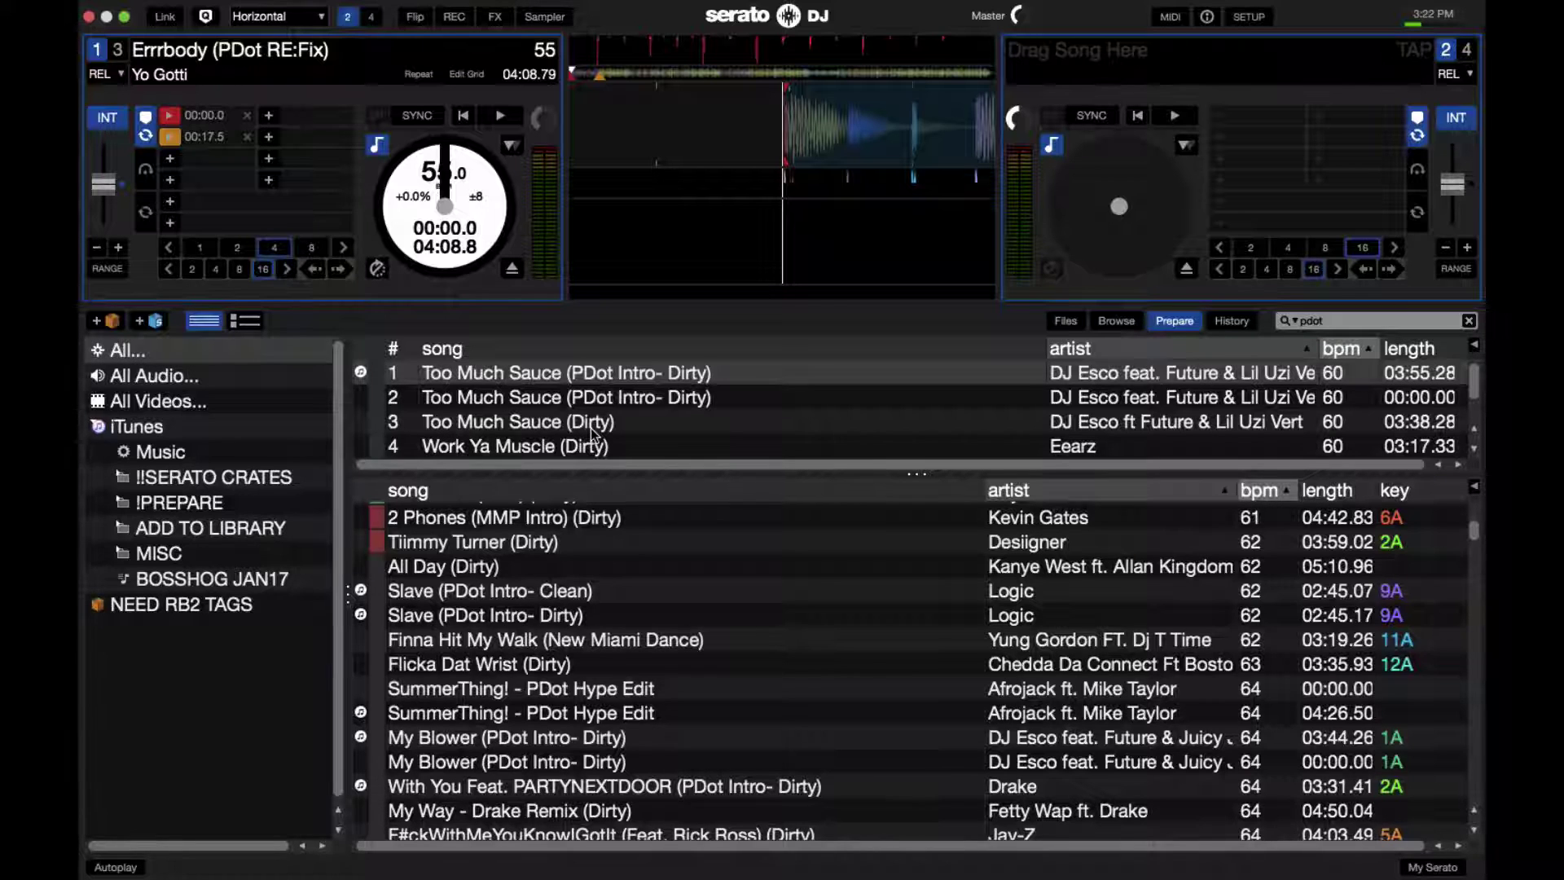
Play Errrbody on deck 1, then select My Way - Drake Remix (Dirty) and add it to Prepare
key(space)
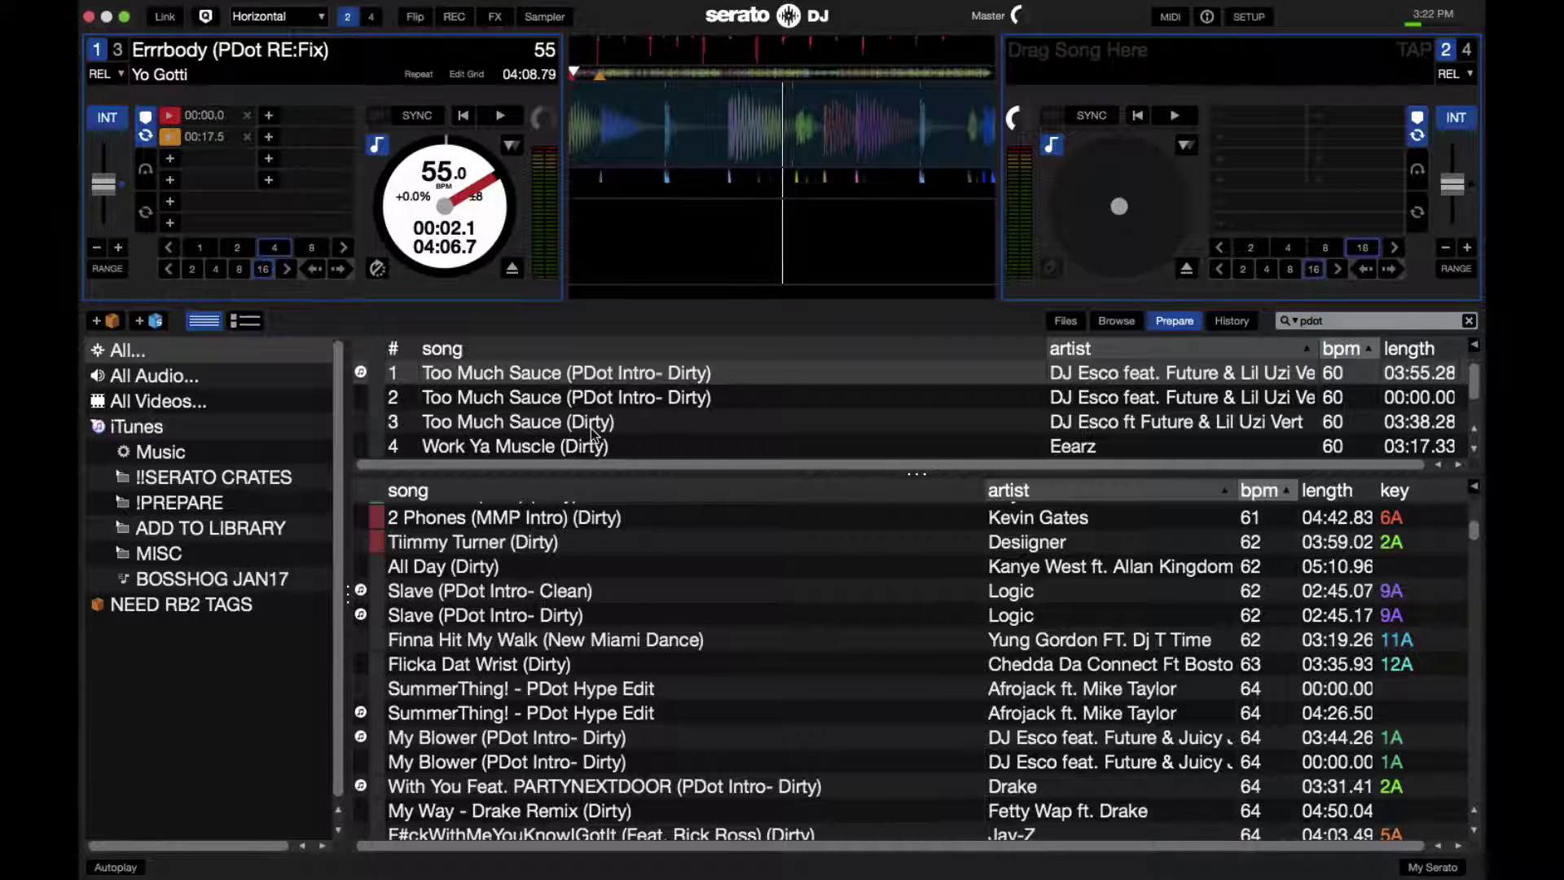
click(673, 590)
scroll(673, 589, down, 3)
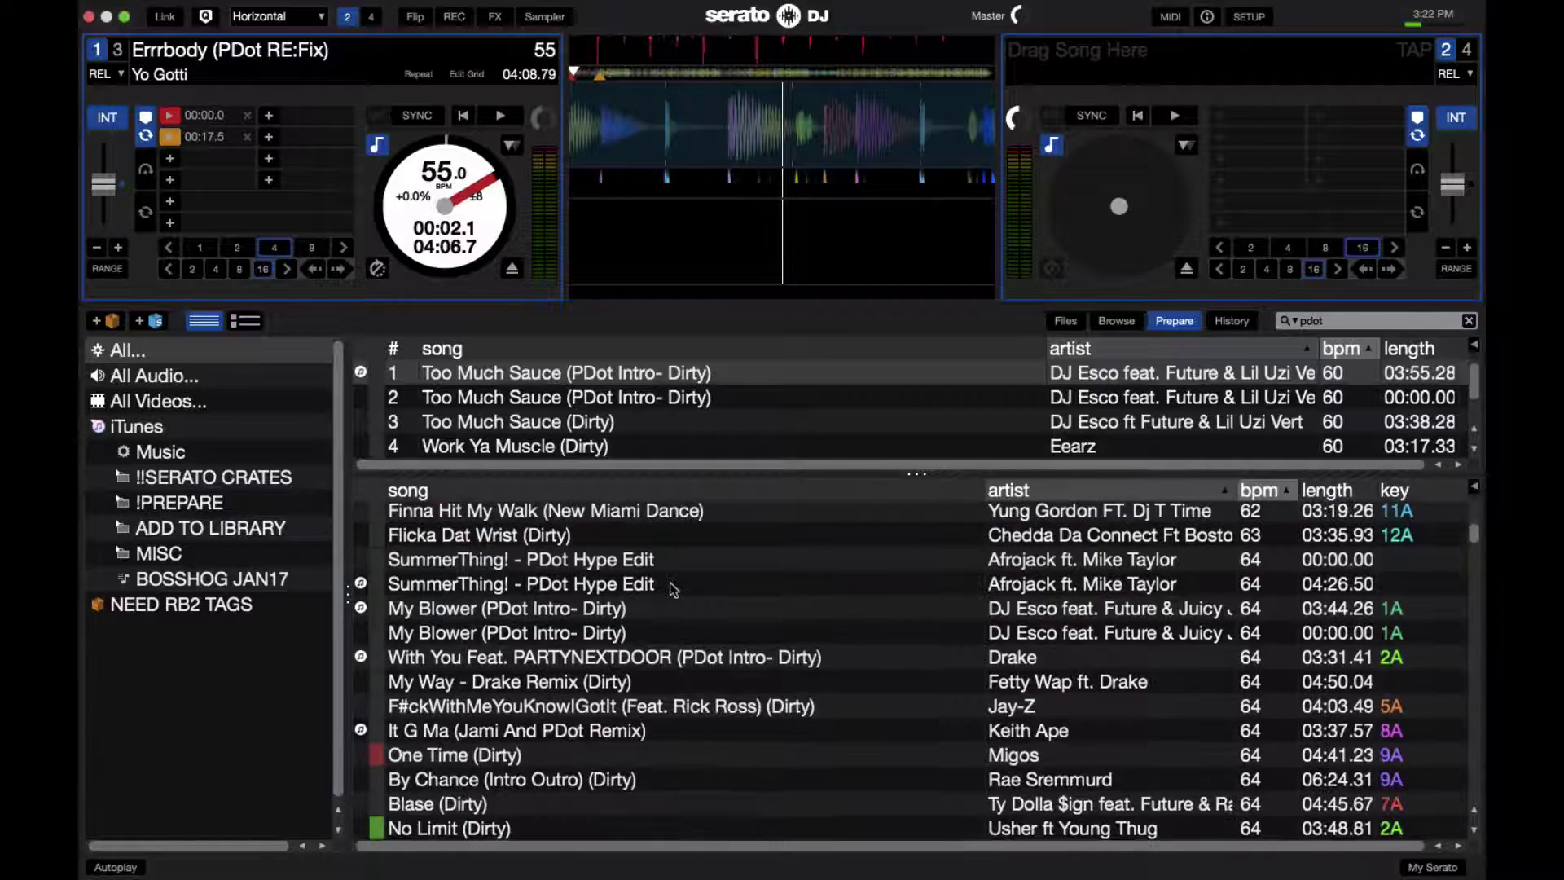
scroll(673, 590, down, 3)
click(673, 582)
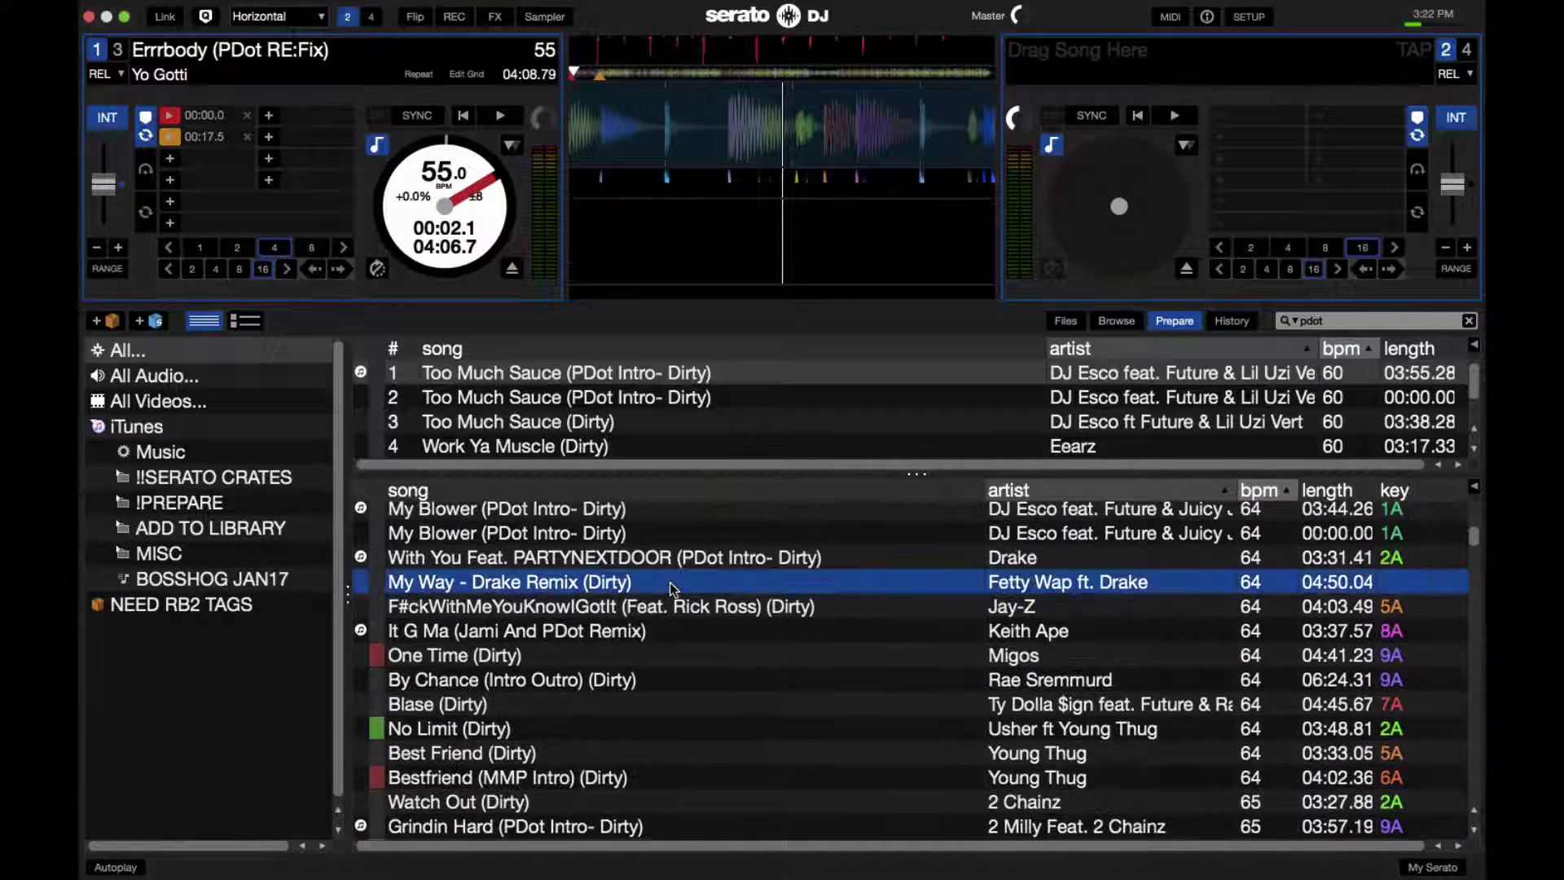
key(ctrl+p)
key(Down)
key(Down)
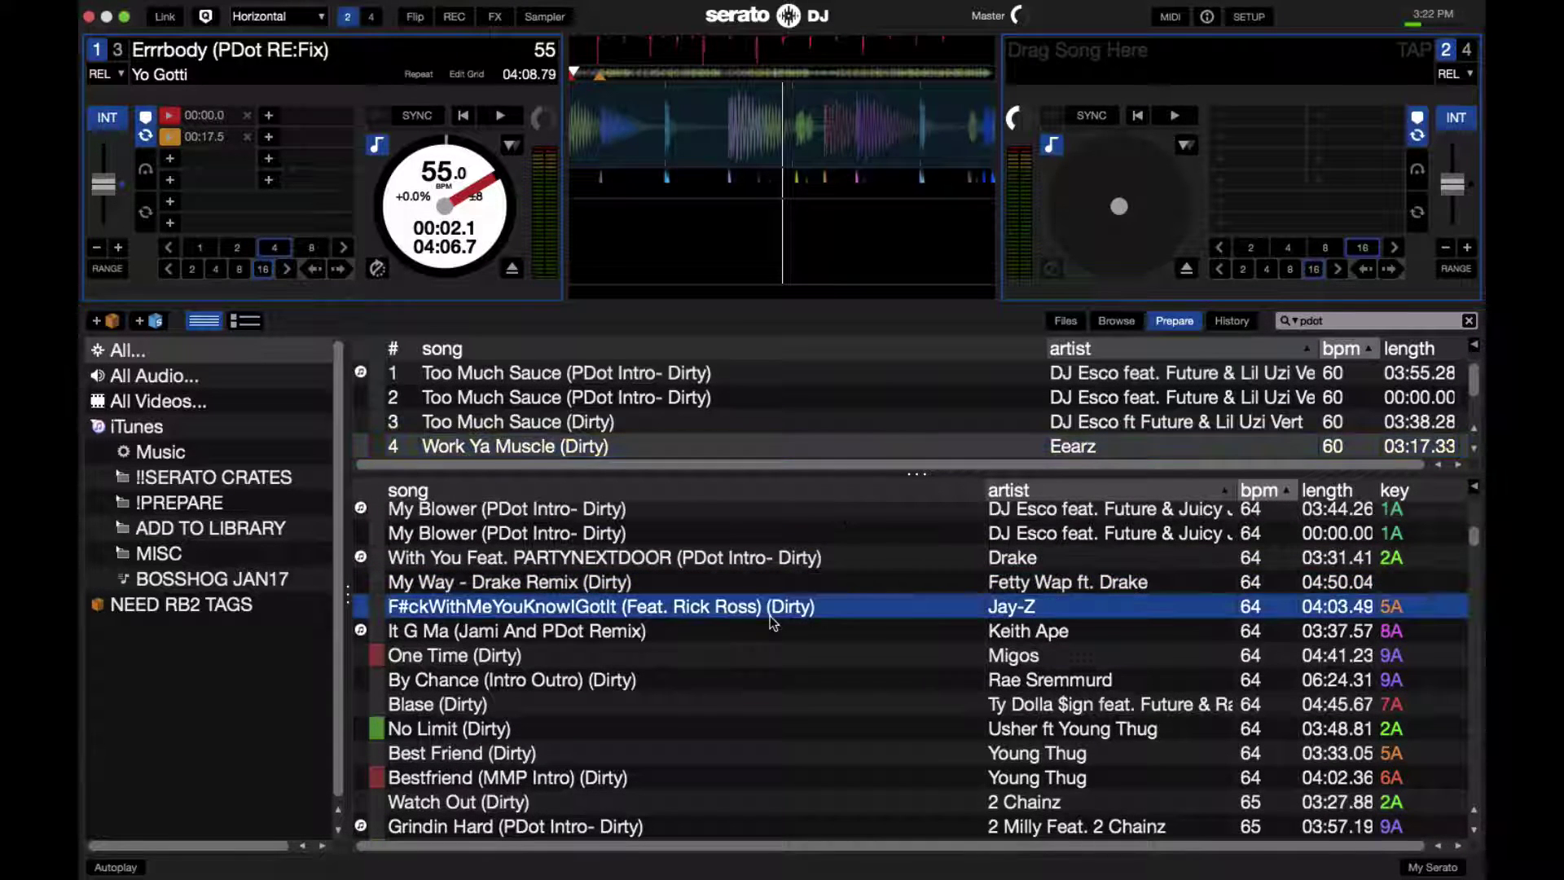